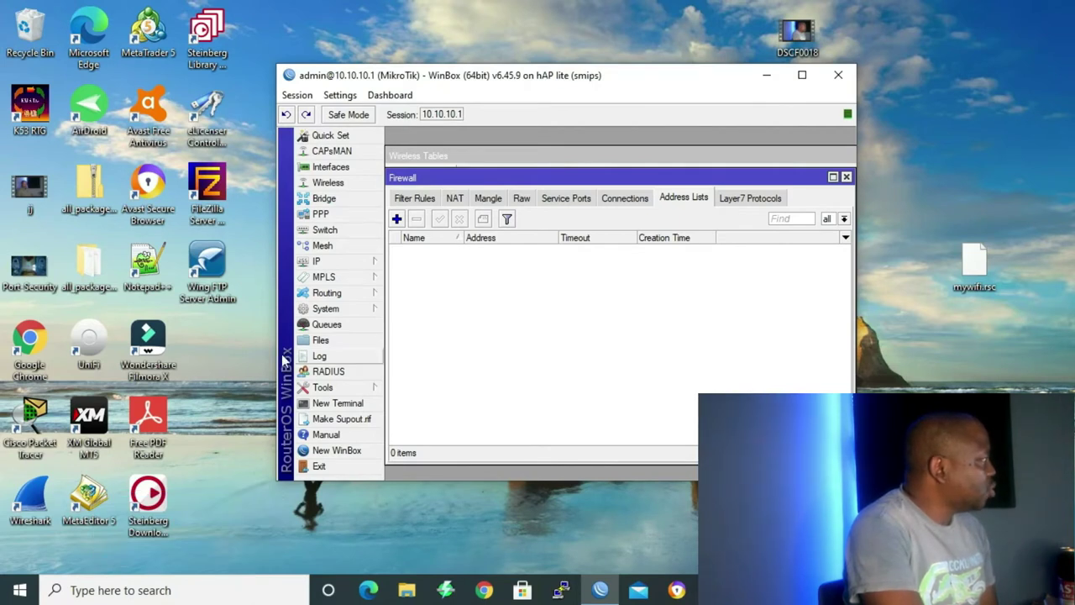
# Open IP > Services in WinBox to list the router's eight IP services.
pyautogui.click(323, 262)
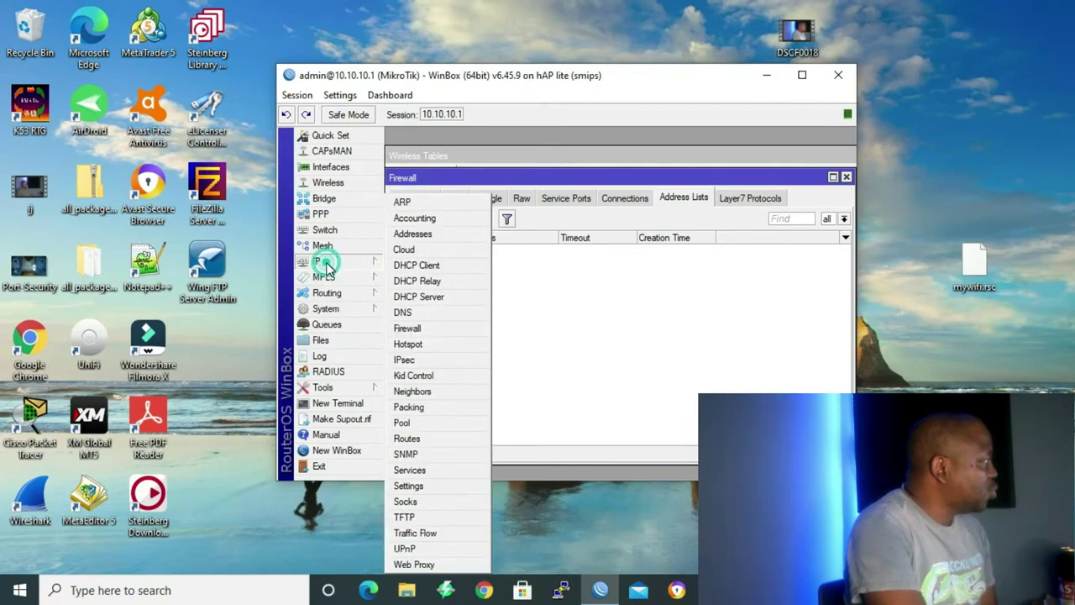
pyautogui.click(423, 471)
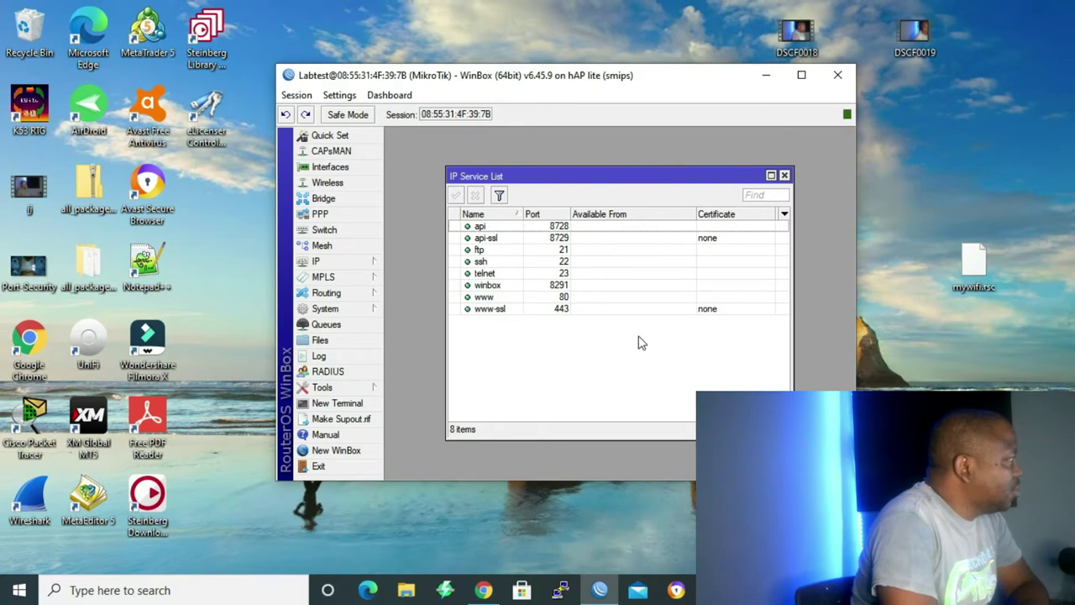
# Disable the api, api-ssl and ftp services one after another in the IP Service List.
pyautogui.click(482, 226)
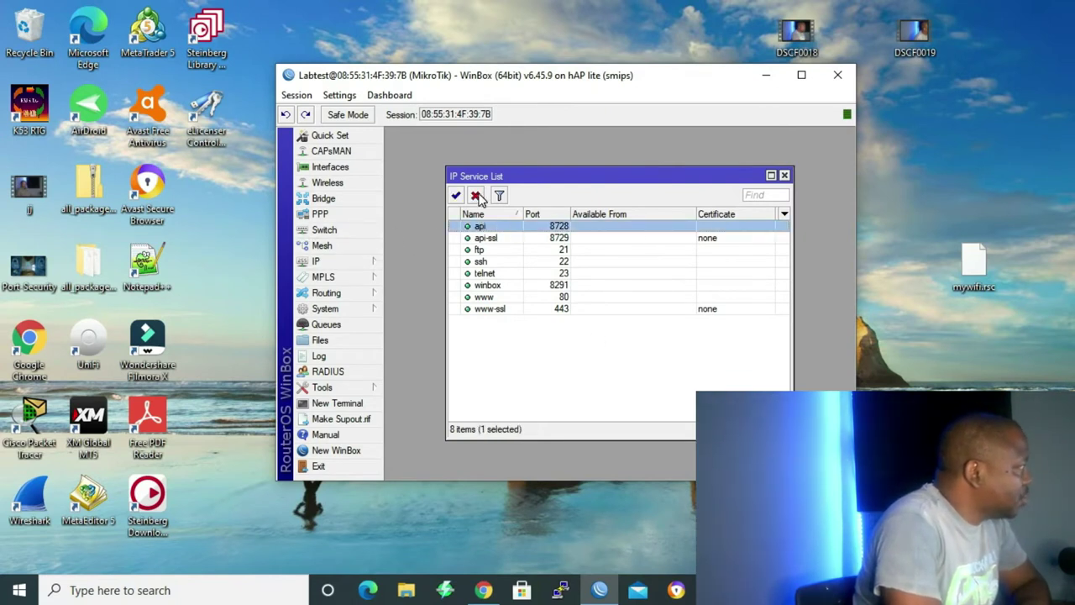
pyautogui.click(477, 195)
pyautogui.click(481, 237)
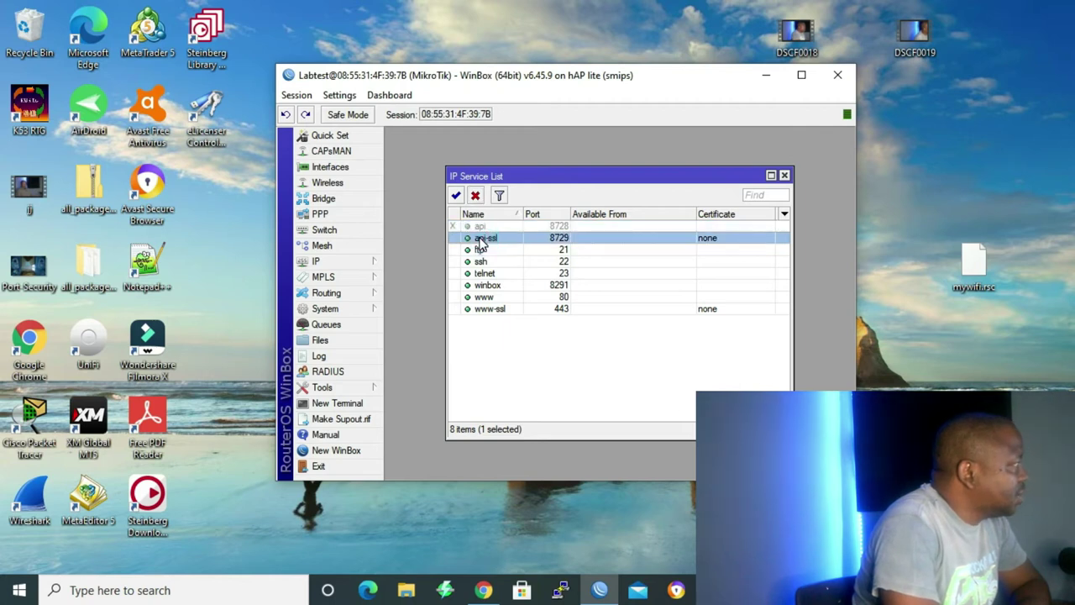
pyautogui.click(475, 196)
pyautogui.click(512, 251)
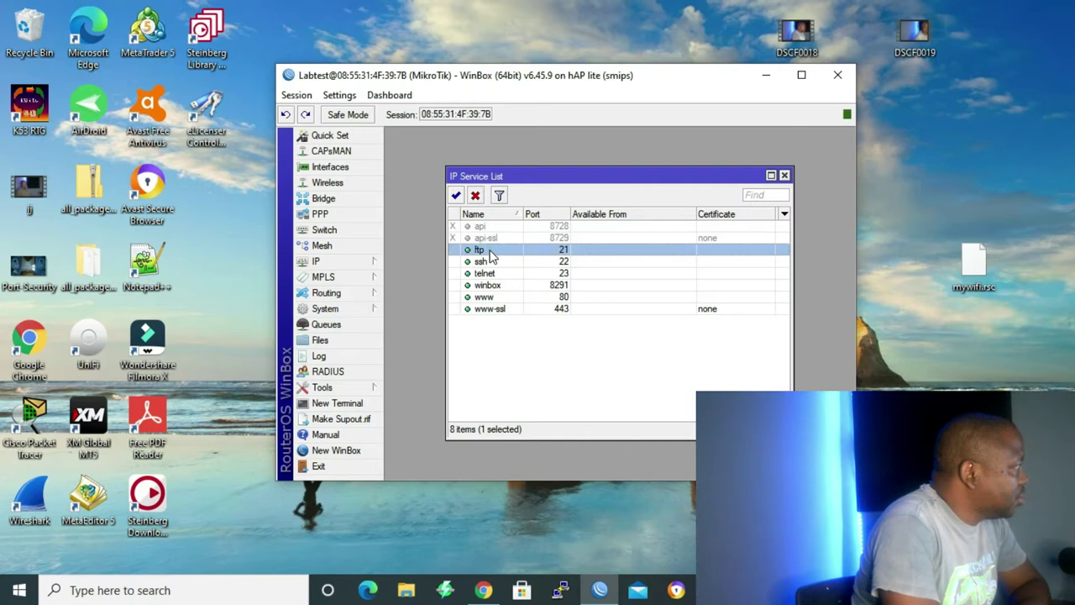
pyautogui.click(475, 196)
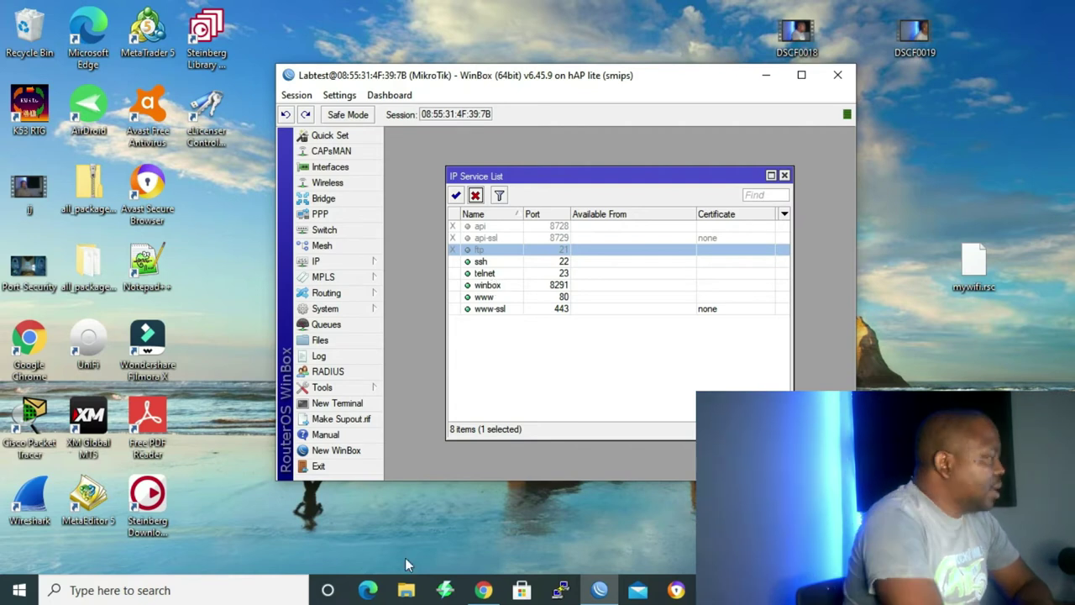
# Launch Wireshark and restart an Ethernet capture, continuing without saving the old packets.
pyautogui.doubleClick(29, 500)
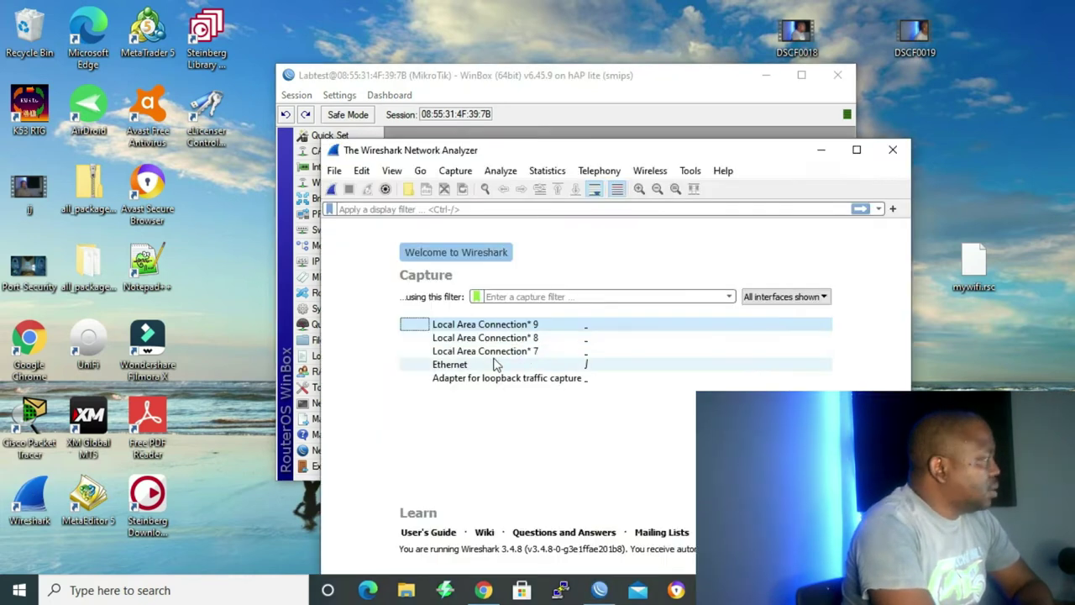
pyautogui.doubleClick(481, 369)
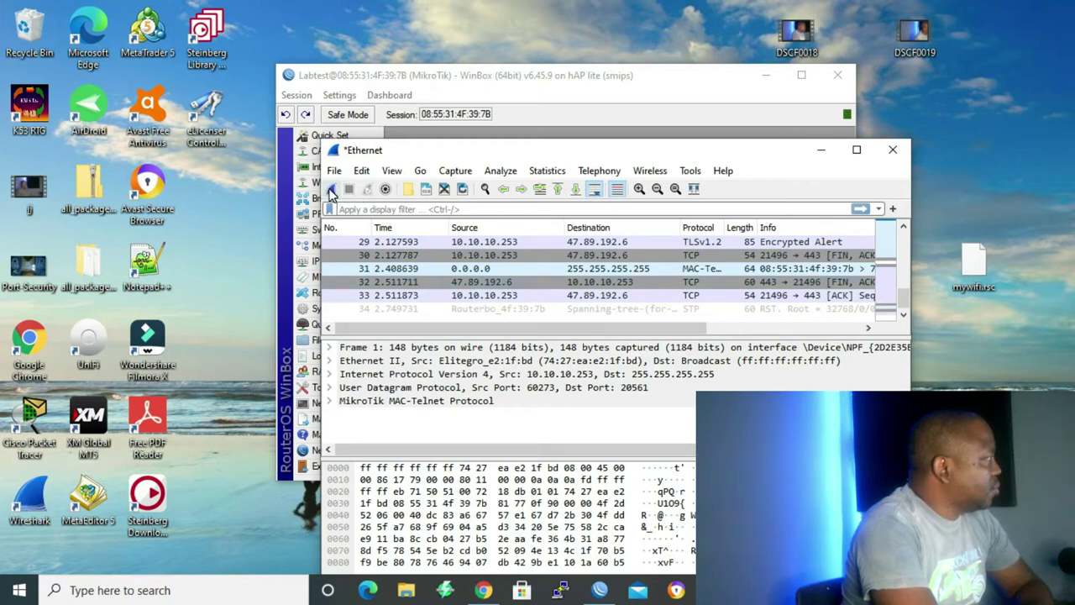
pyautogui.click(331, 191)
pyautogui.click(593, 313)
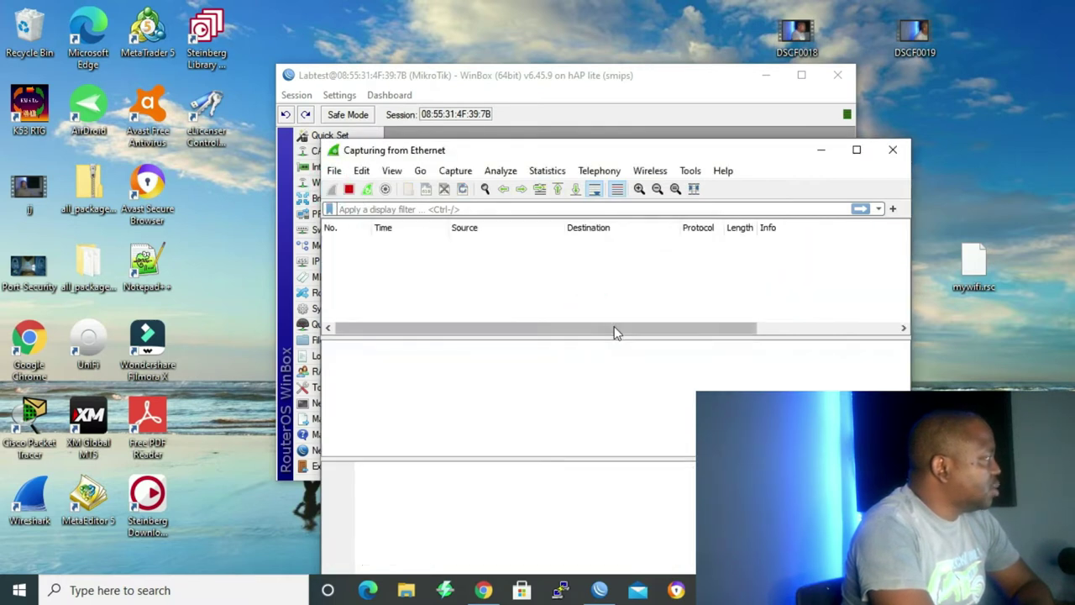
# SSH into 10.10.10.1 with PuTTY, log in with the router credentials, and run 'ip service print'.
pyautogui.click(561, 592)
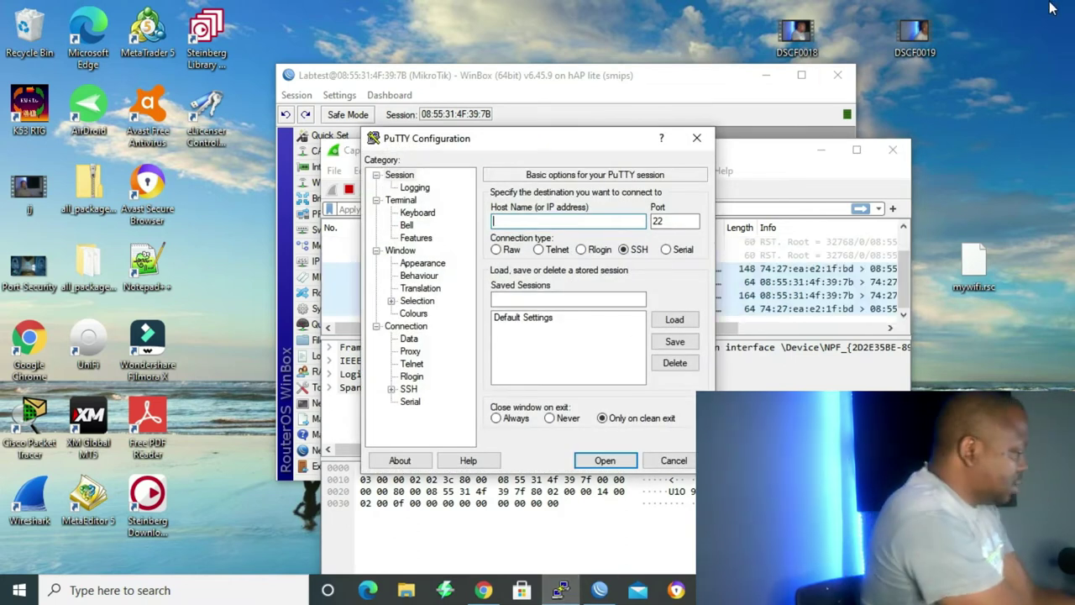
pyautogui.write('10.10.10.1')
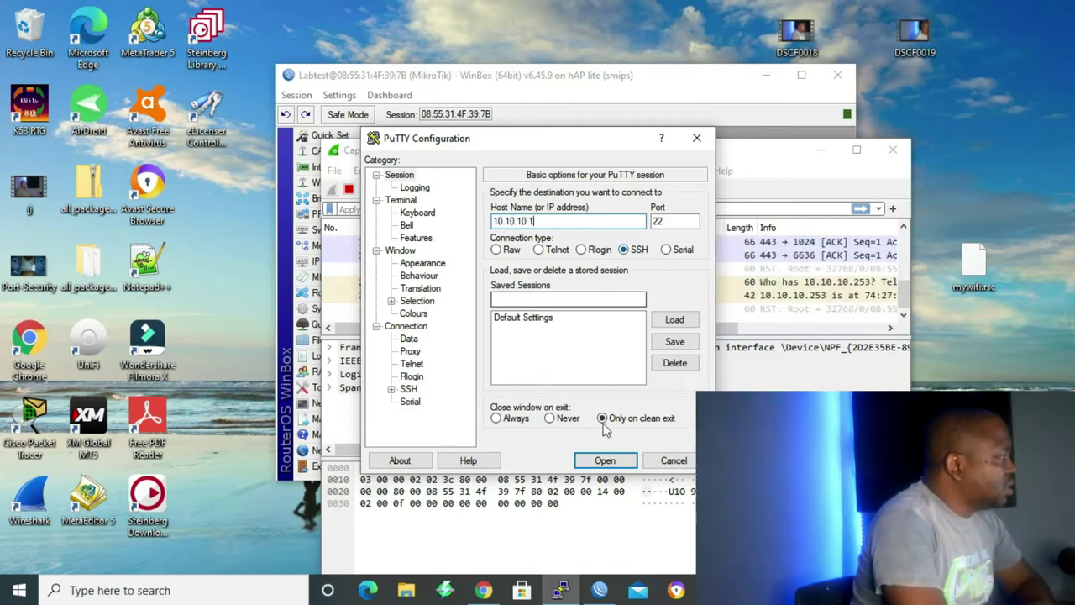
pyautogui.click(603, 459)
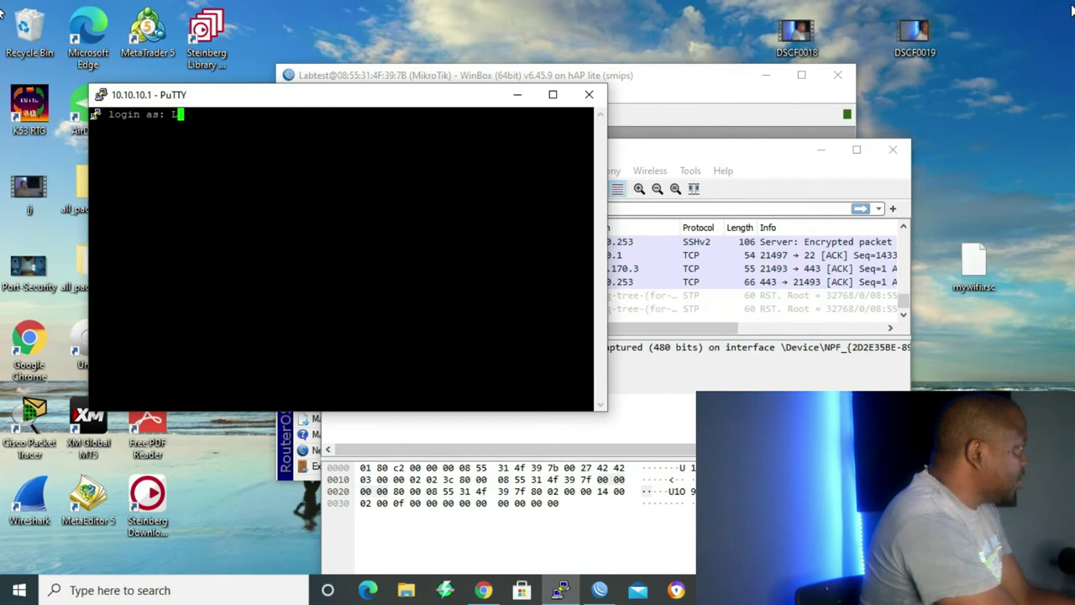
pyautogui.write('abtest')
pyautogui.press('Return')
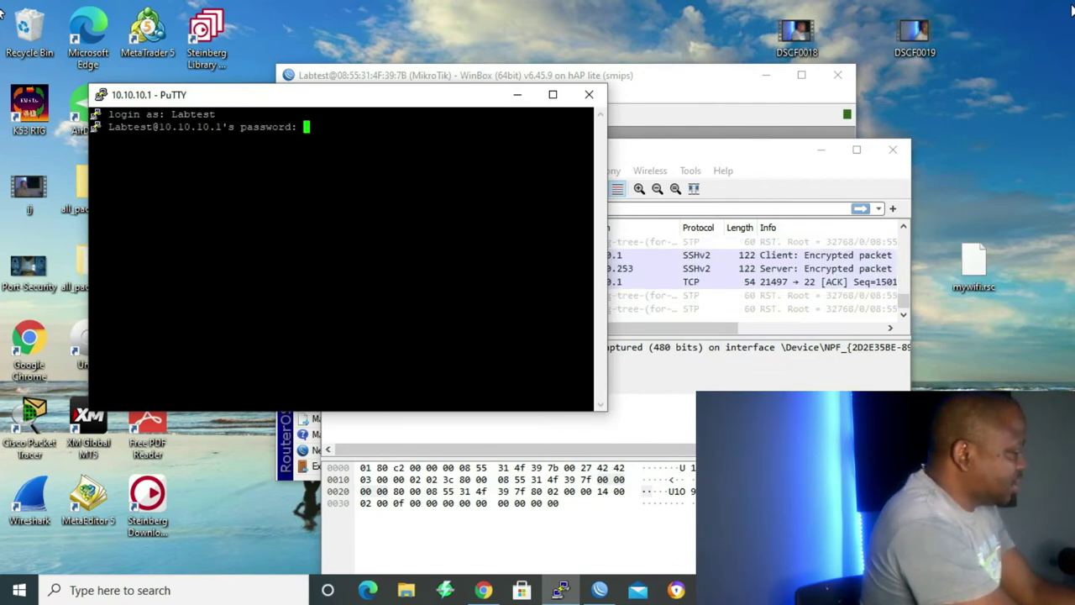
pyautogui.press('Return')
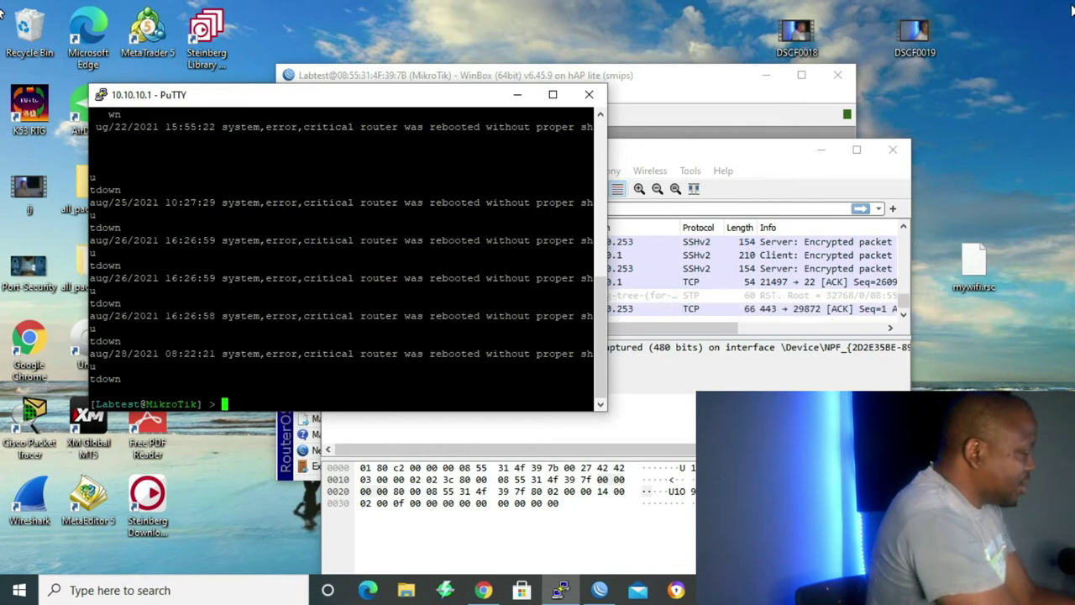
pyautogui.write('ip service print')
pyautogui.press('Return')
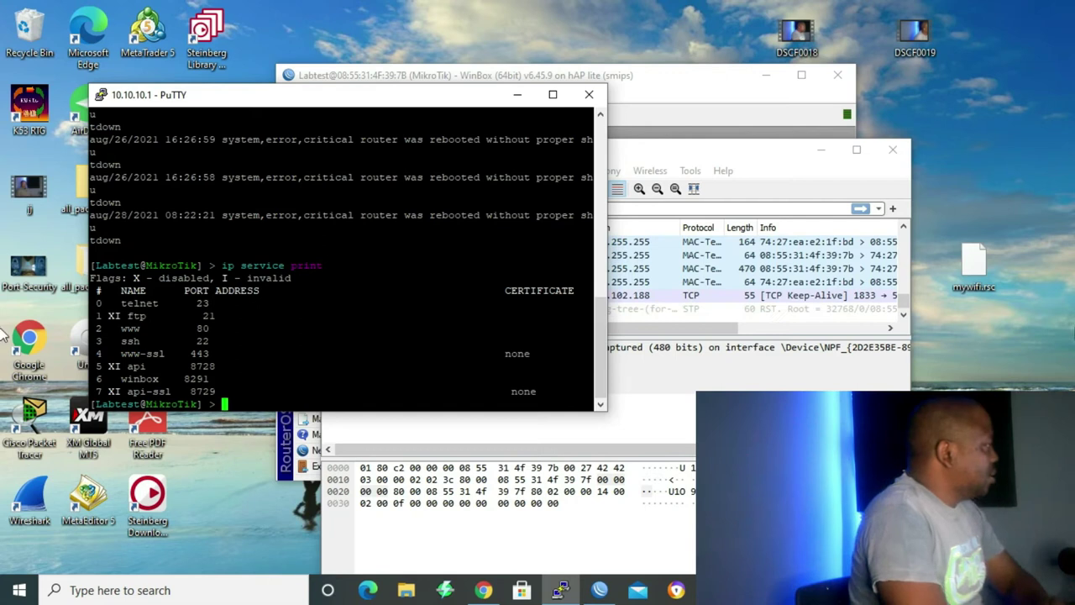
# Stop the Wireshark capture and select SSHv2 packet 31 sent from 10.10.10.253 to 10.10.10.1.
pyautogui.click(688, 439)
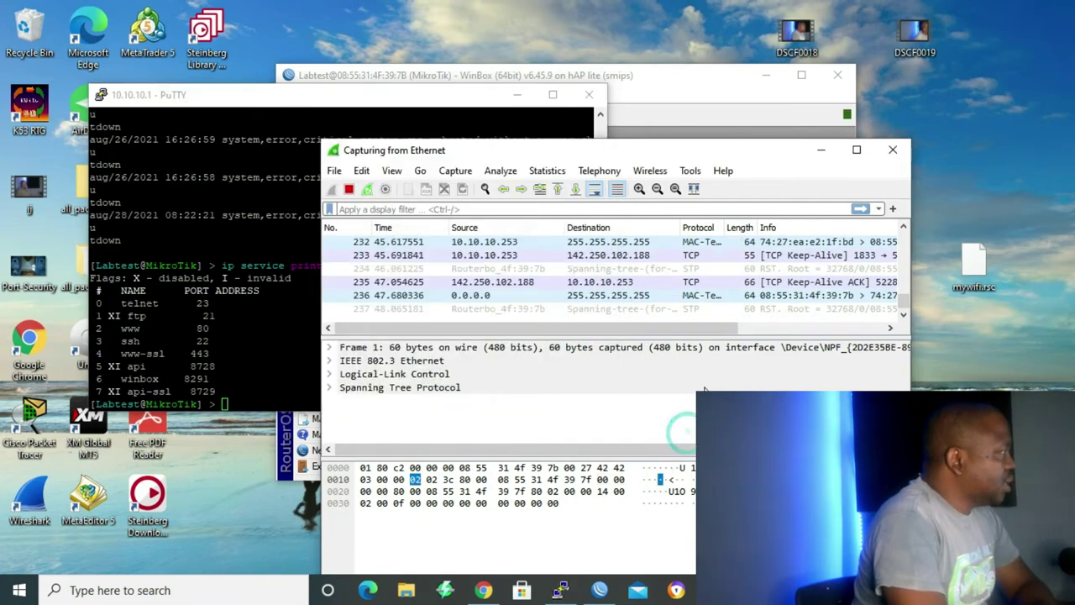
pyautogui.click(349, 189)
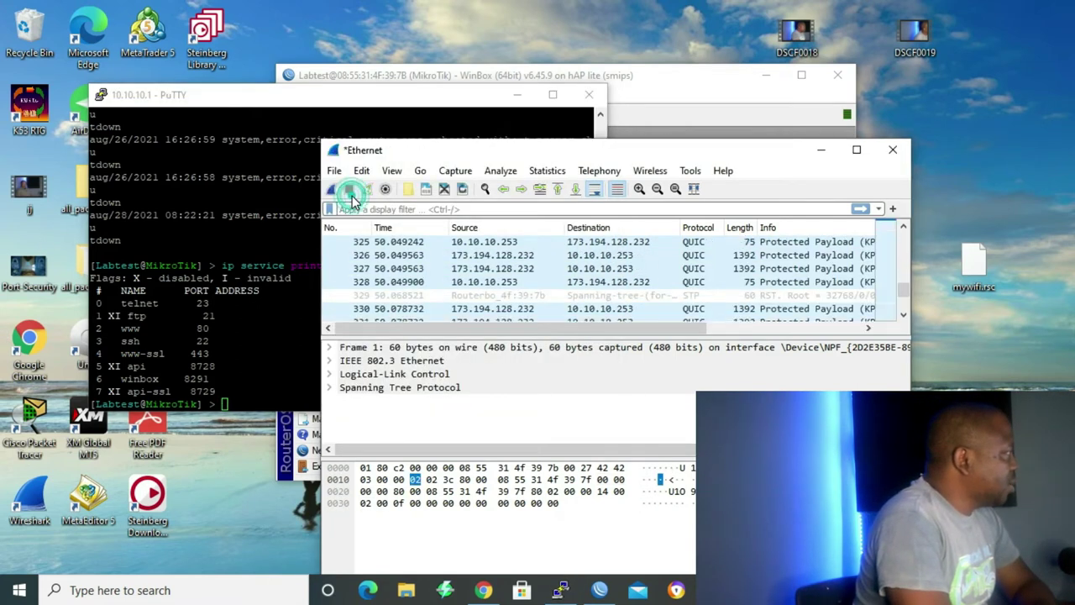
pyautogui.scroll(7, 574, 307)
pyautogui.scroll(20, 571, 309)
pyautogui.scroll(20, 571, 309)
pyautogui.scroll(20, 571, 309)
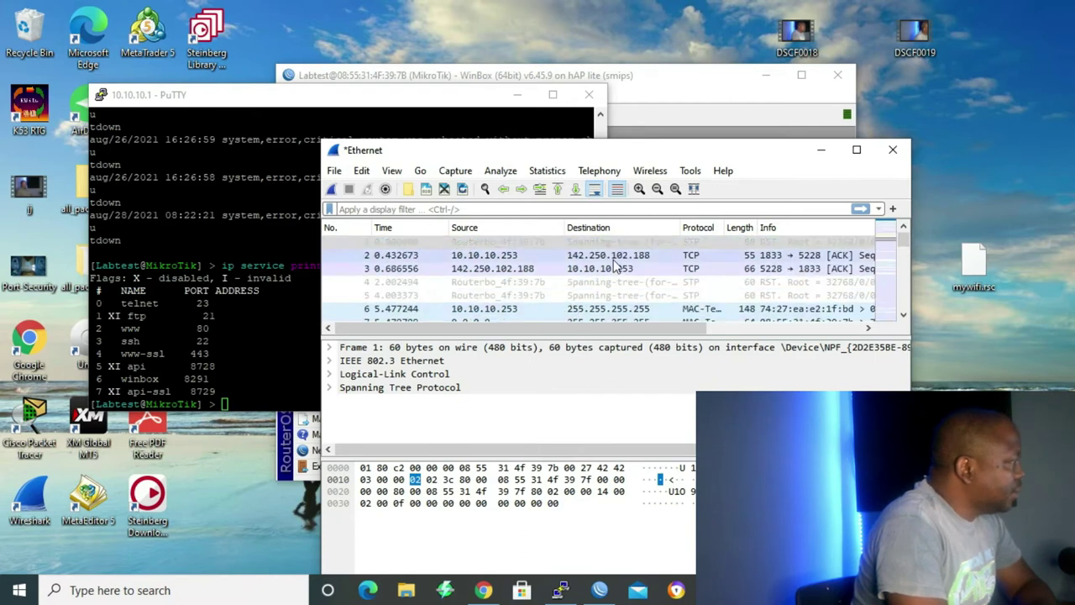
pyautogui.scroll(-2, 588, 294)
pyautogui.scroll(-7, 588, 293)
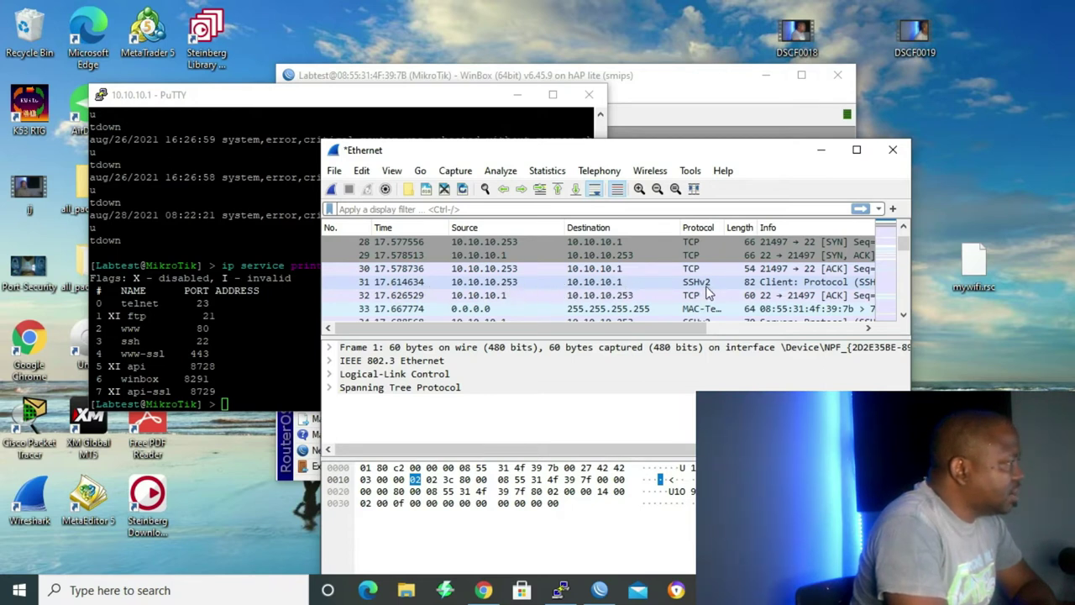
pyautogui.click(625, 281)
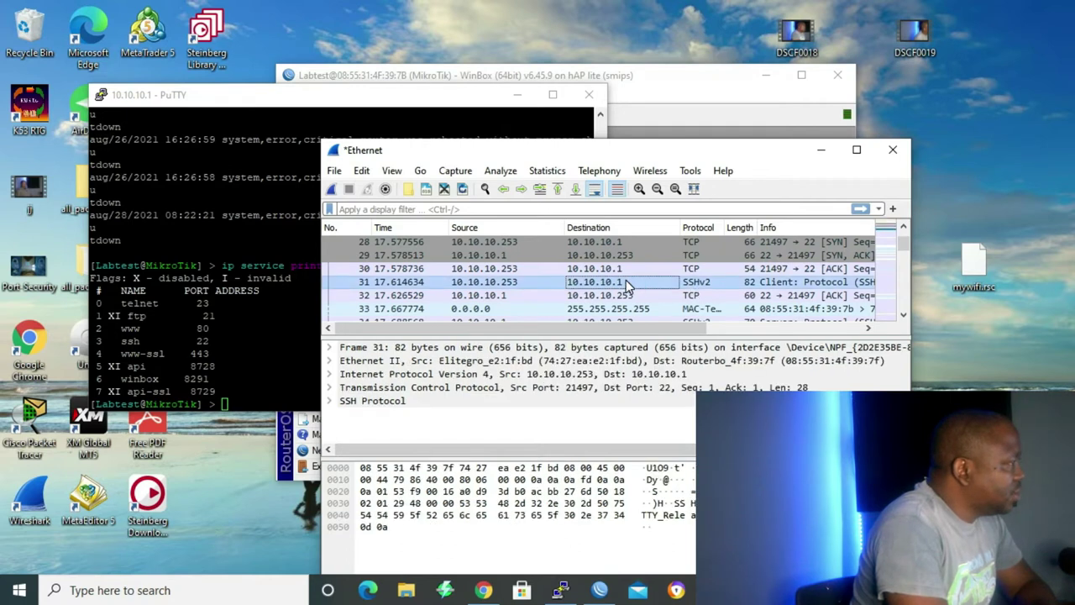
# Follow packet 31's TCP stream, scroll through the encrypted SSH data, then close it.
pyautogui.rightClick(625, 282)
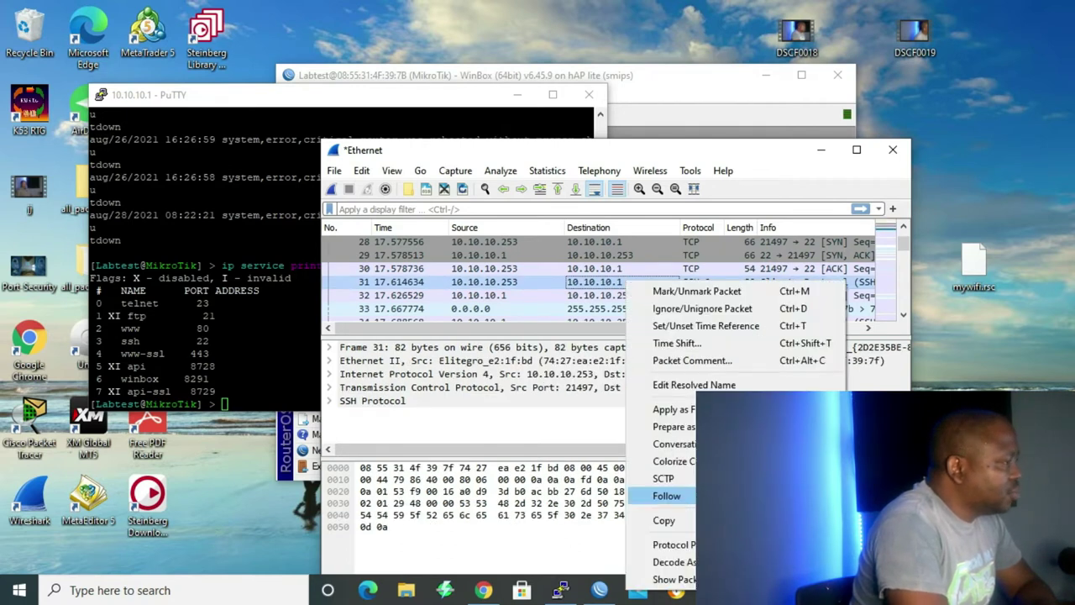
pyautogui.click(739, 496)
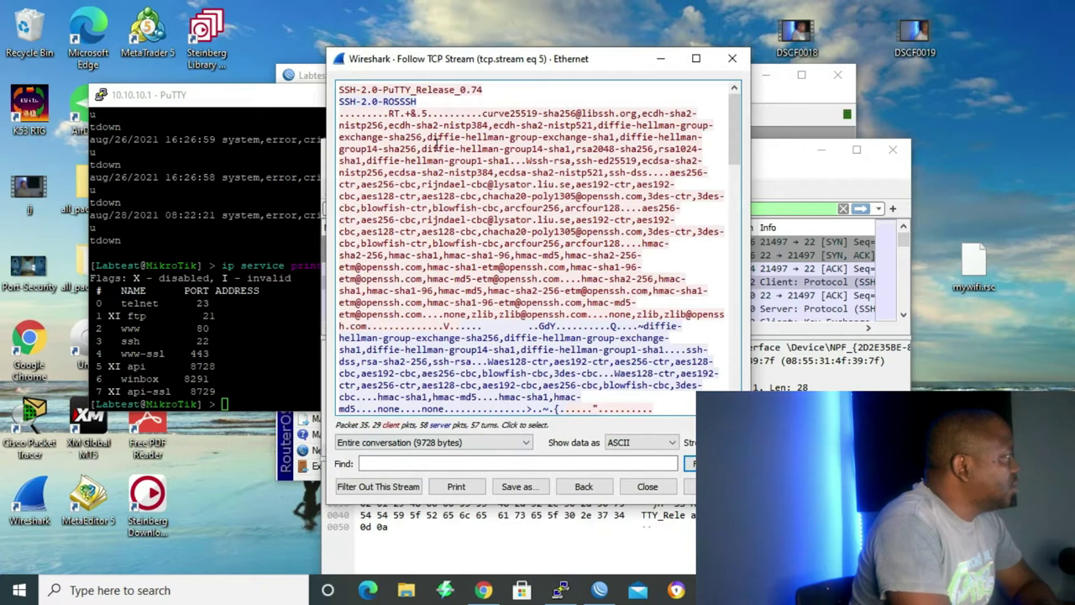
pyautogui.scroll(-2, 526, 187)
pyautogui.scroll(-6, 526, 212)
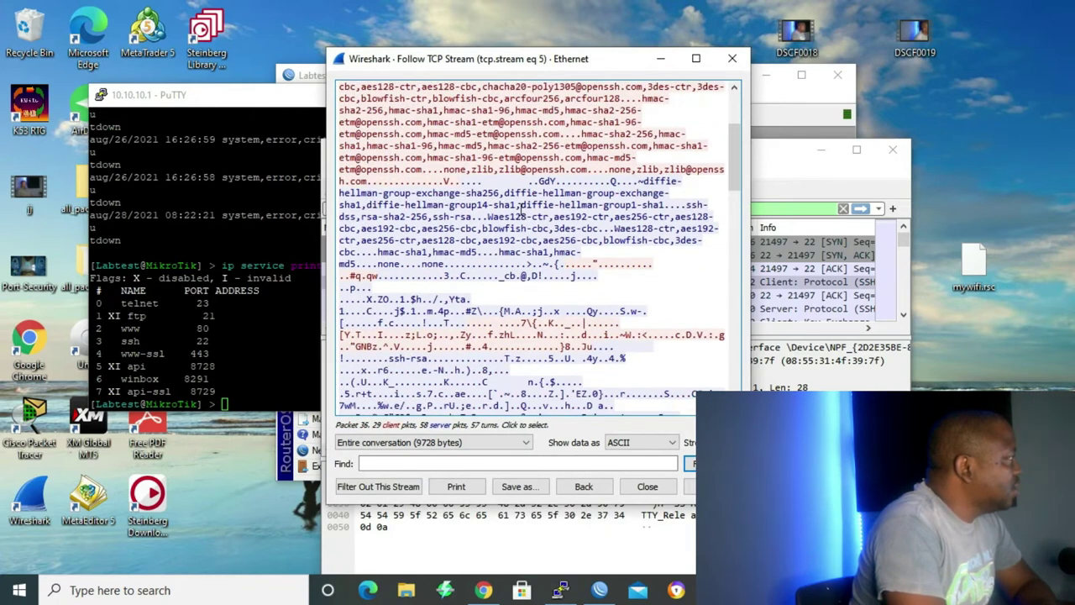
pyautogui.scroll(-7, 521, 212)
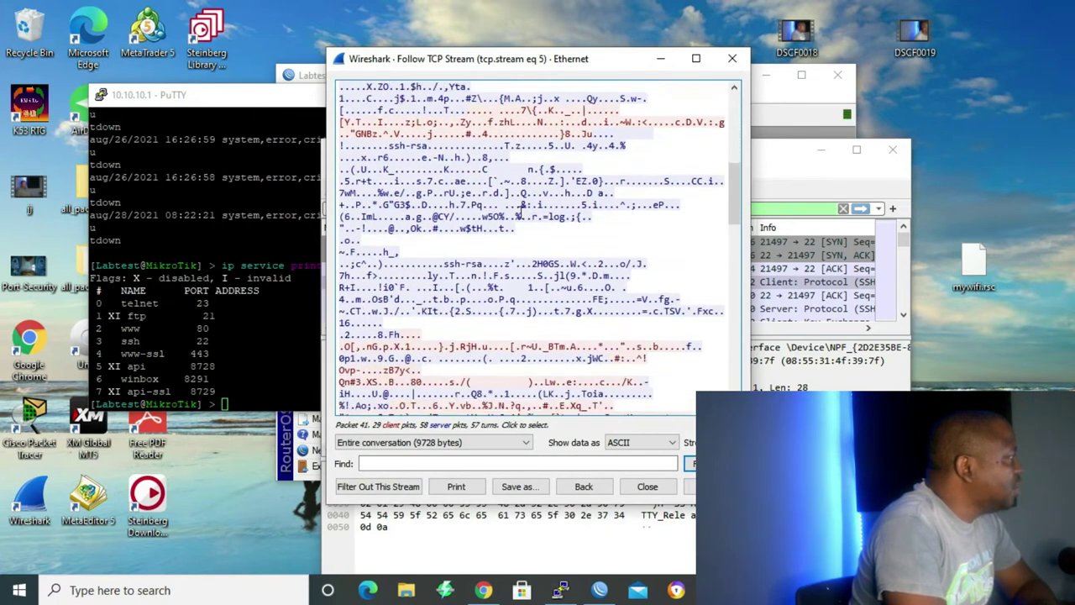
pyautogui.scroll(-7, 521, 211)
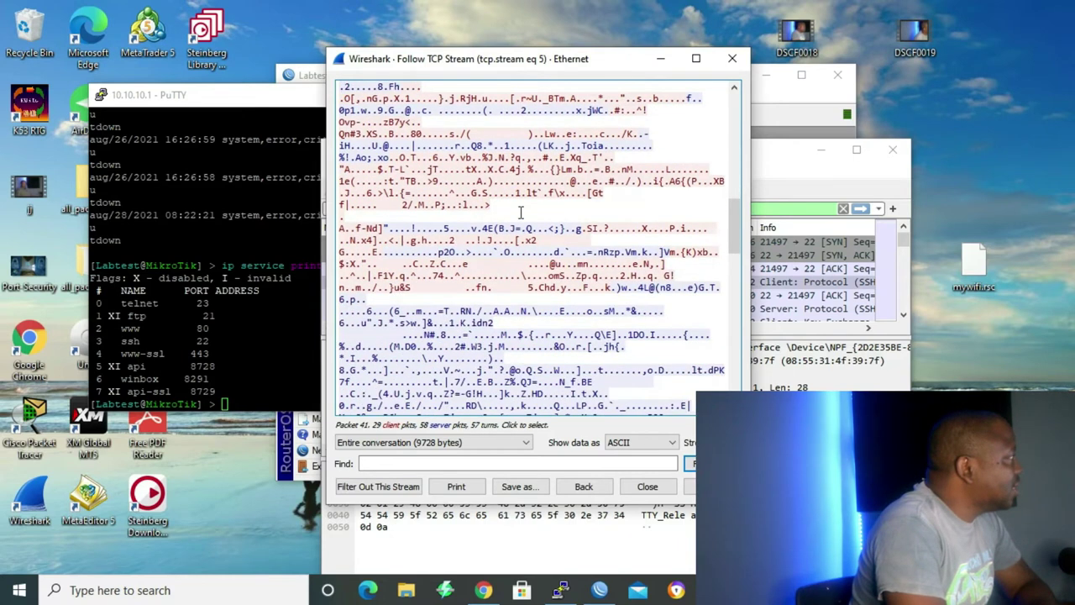
pyautogui.scroll(-2, 520, 212)
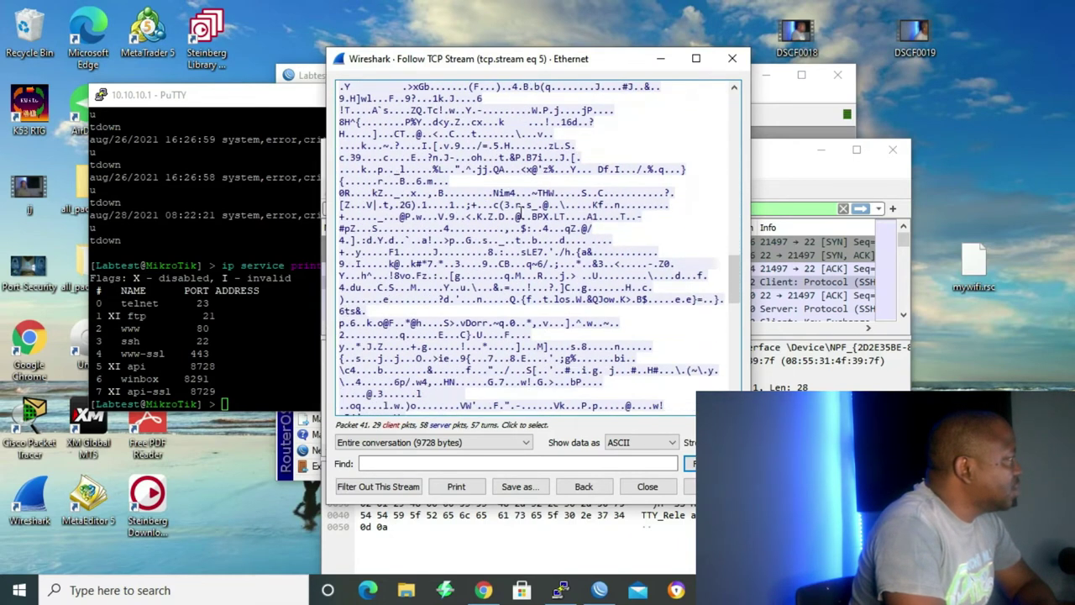
pyautogui.click(732, 58)
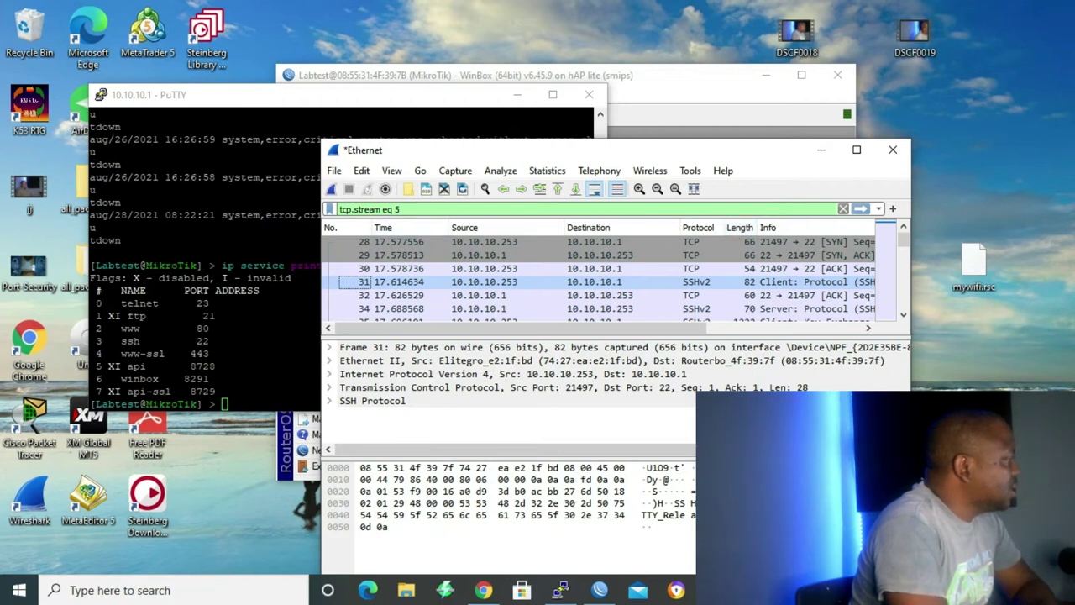
# Close the PuTTY SSH session window.
pyautogui.click(599, 589)
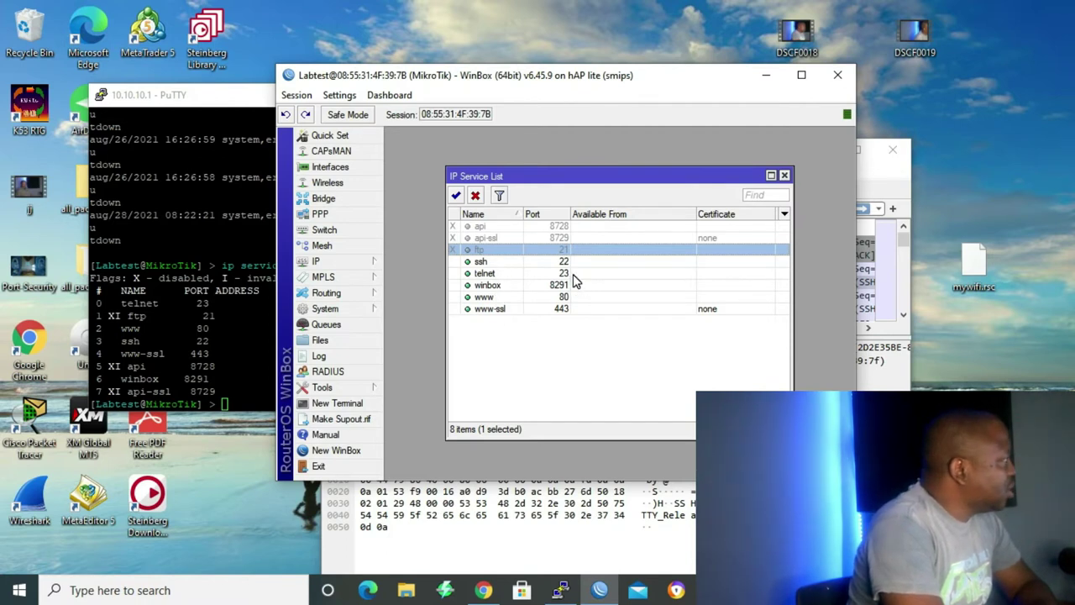
pyautogui.moveTo(185, 94); pyautogui.dragTo(356, 90)
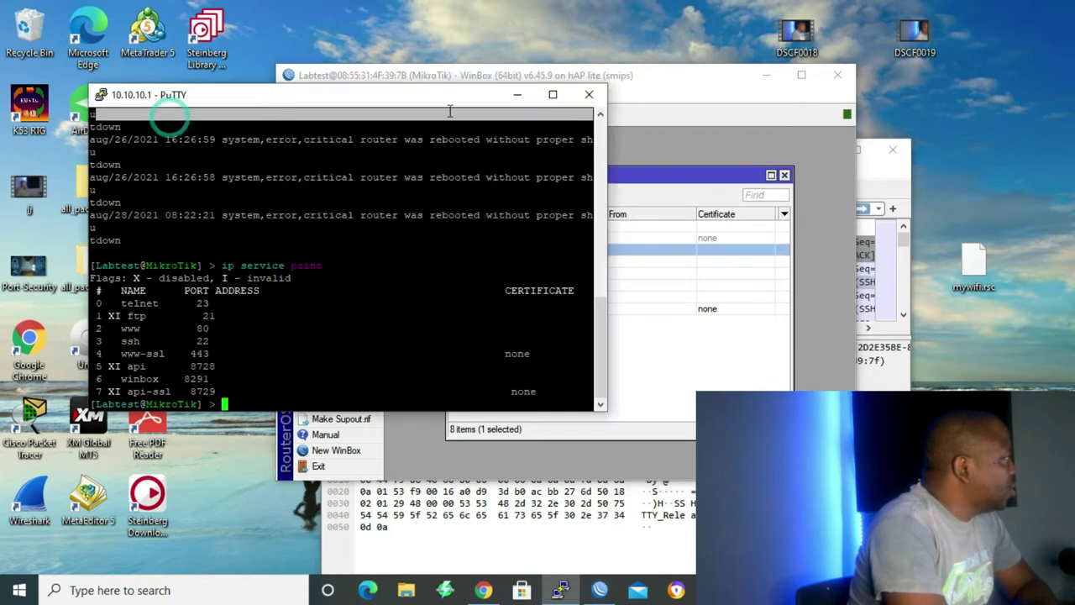
pyautogui.click(606, 92)
# Start a new Wireshark capture, discarding the previous packets without saving.
pyautogui.click(560, 590)
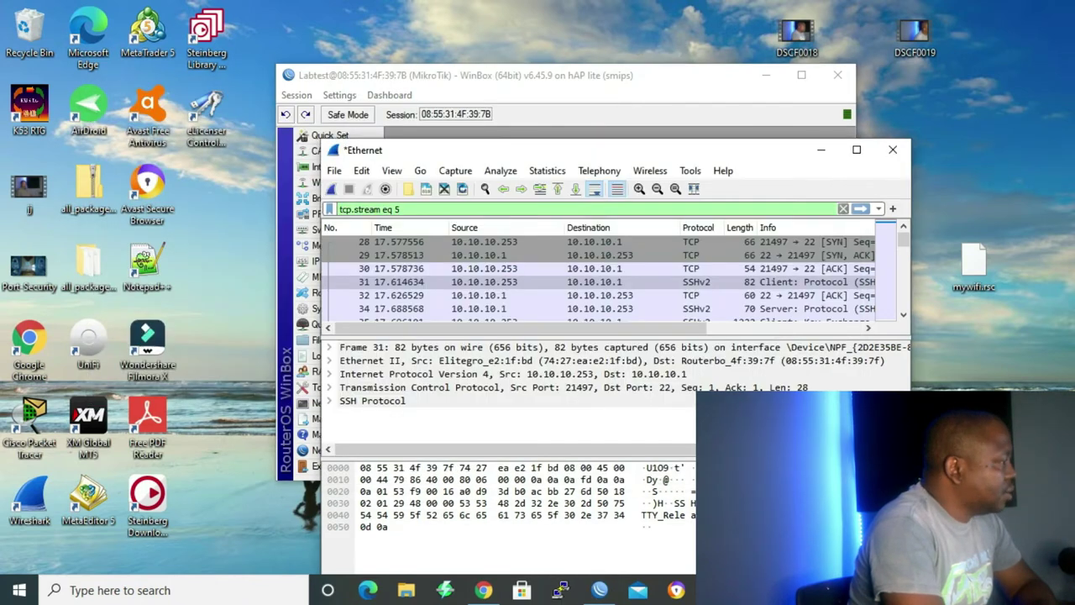
pyautogui.click(332, 188)
pyautogui.click(582, 314)
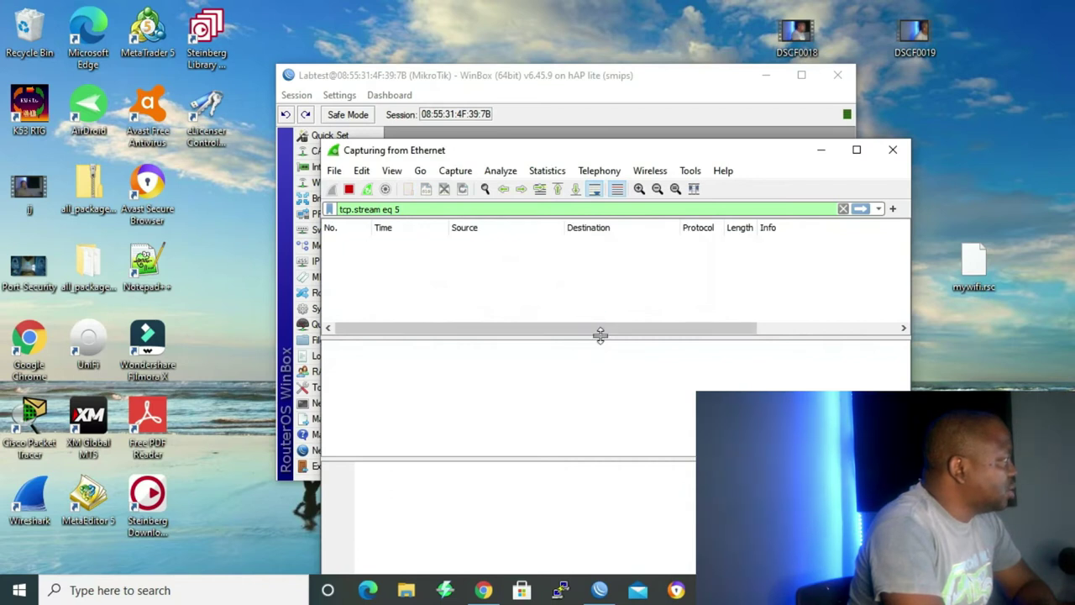
# Open a PuTTY Telnet session on port 23 to 10.10.10.1 and log in.
pyautogui.click(561, 590)
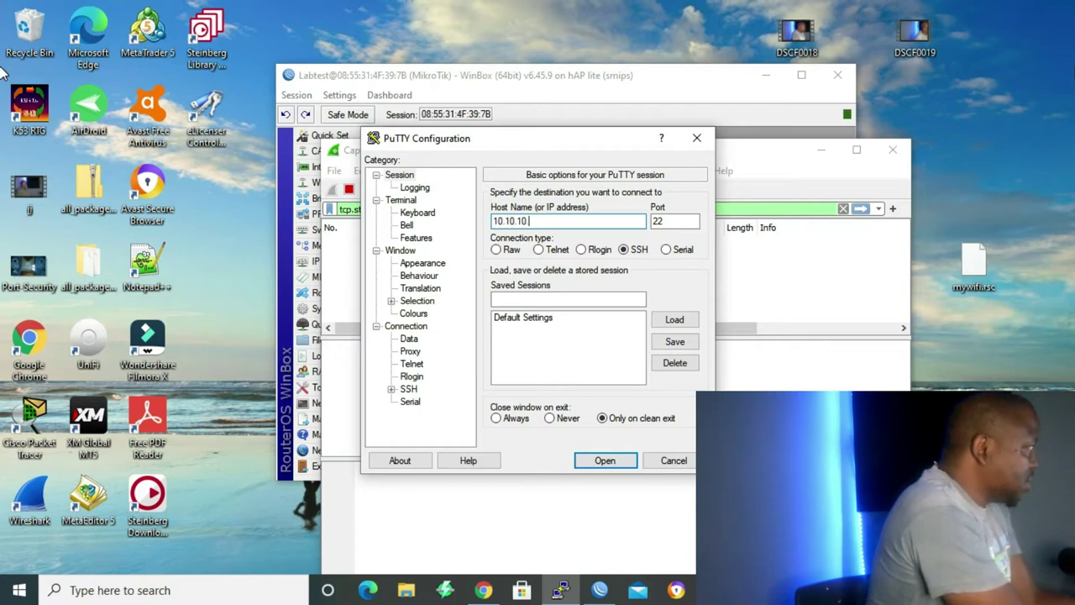
pyautogui.click(539, 249)
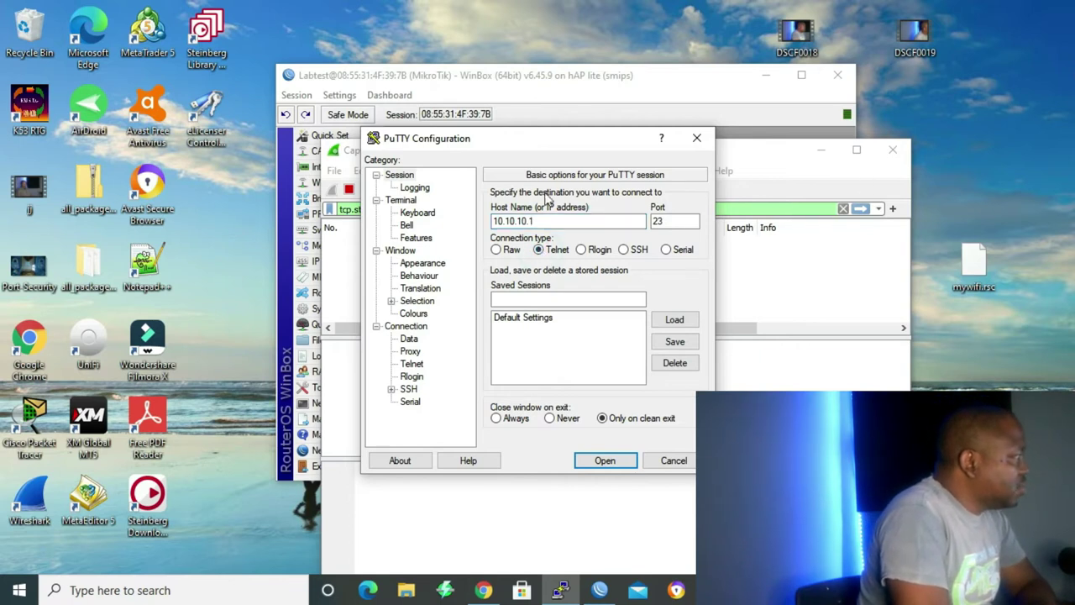
pyautogui.click(618, 465)
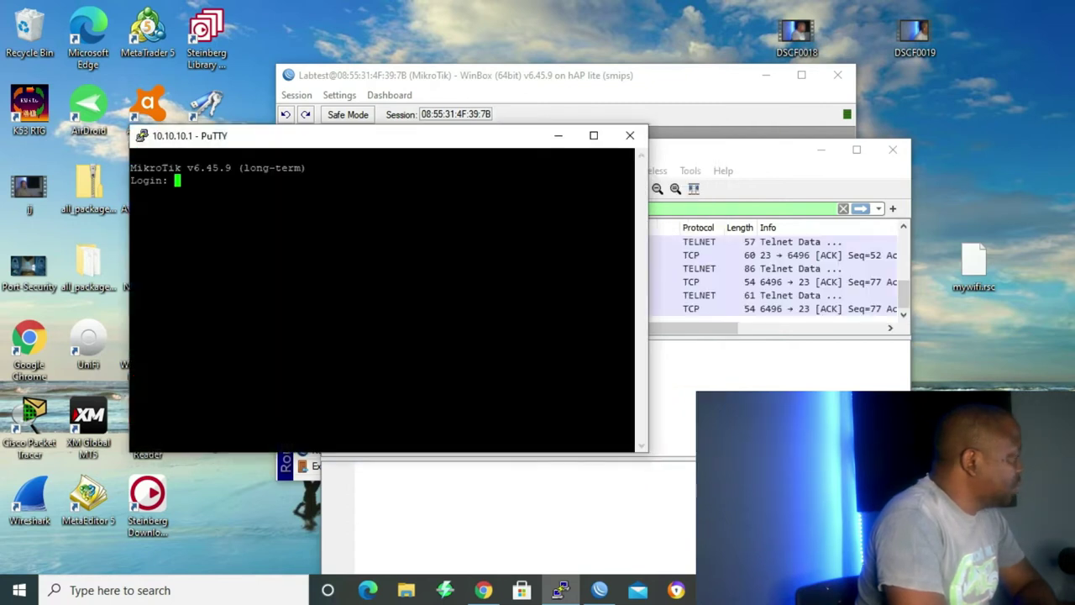
pyautogui.write('Labtest')
pyautogui.press('Return')
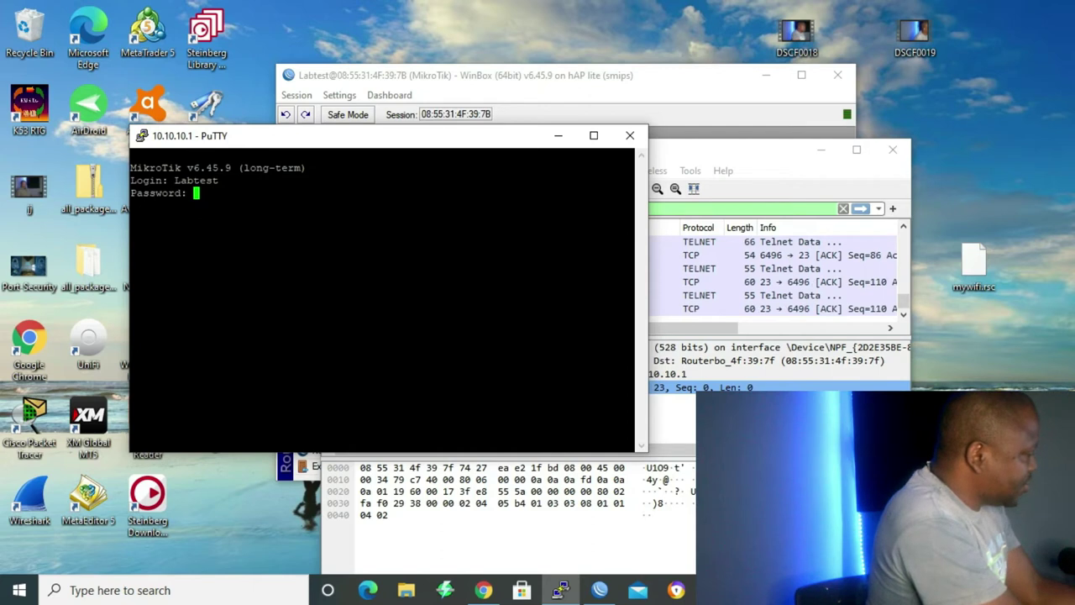
pyautogui.press('Return')
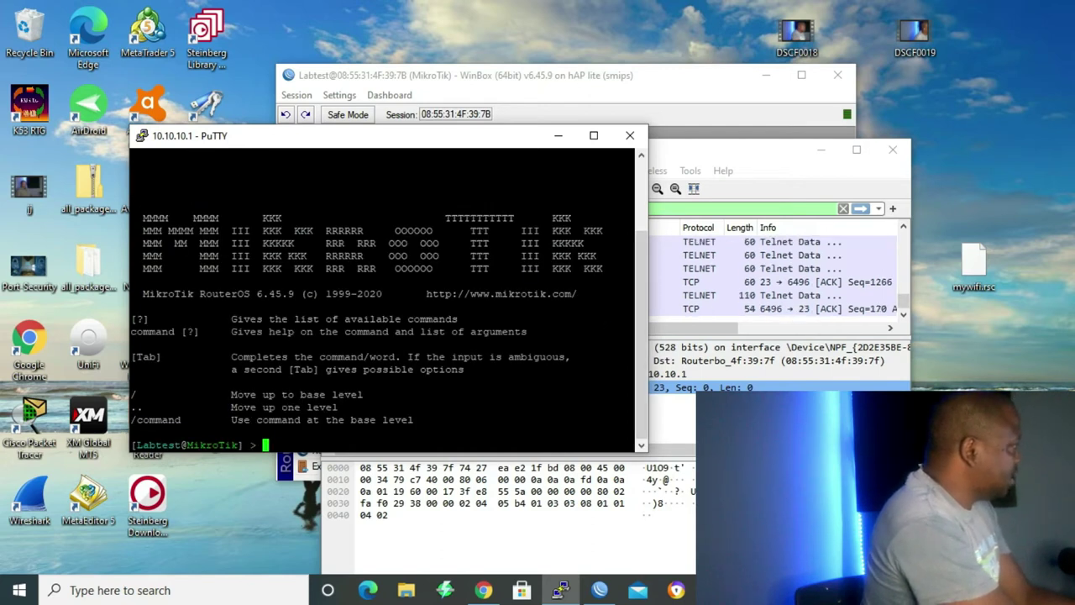
# Run 'ip service print' over Telnet, then stop the Wireshark capture.
pyautogui.write('ip ')
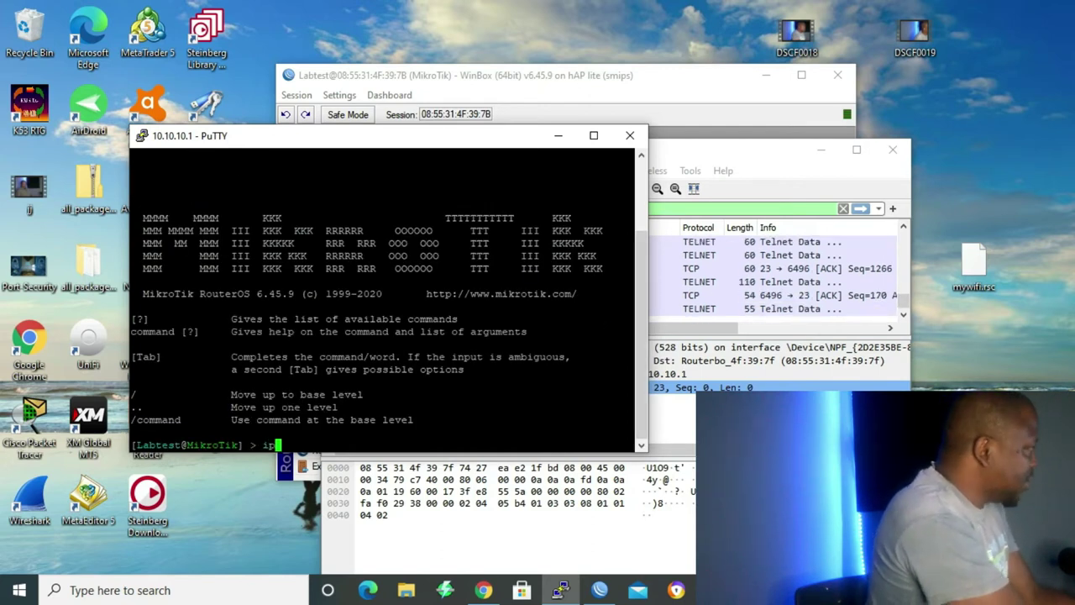
pyautogui.write('service ')
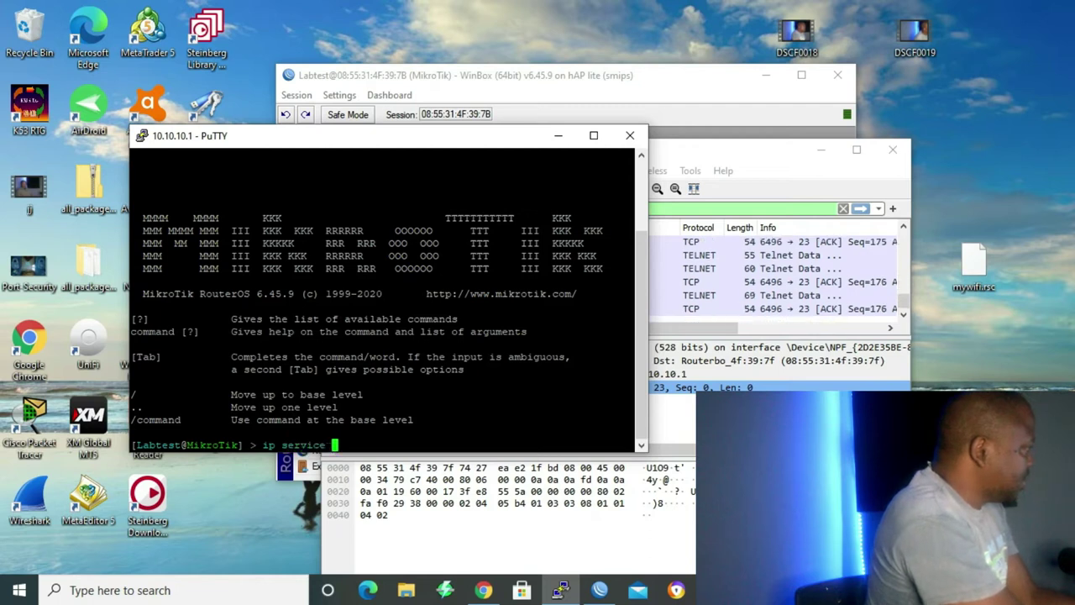
pyautogui.write('print')
pyautogui.press('Return')
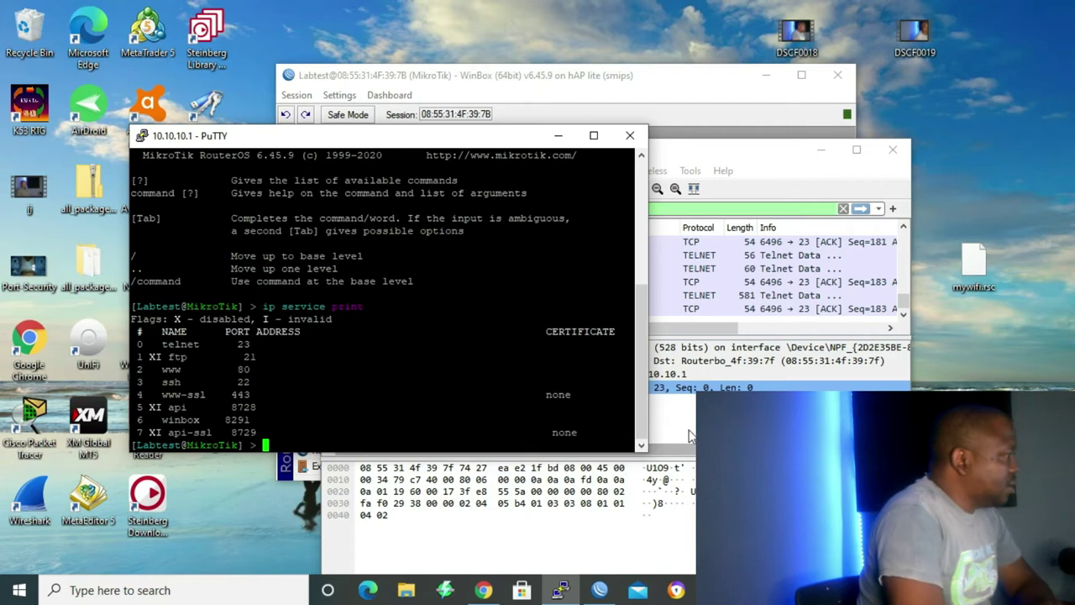
pyautogui.click(684, 415)
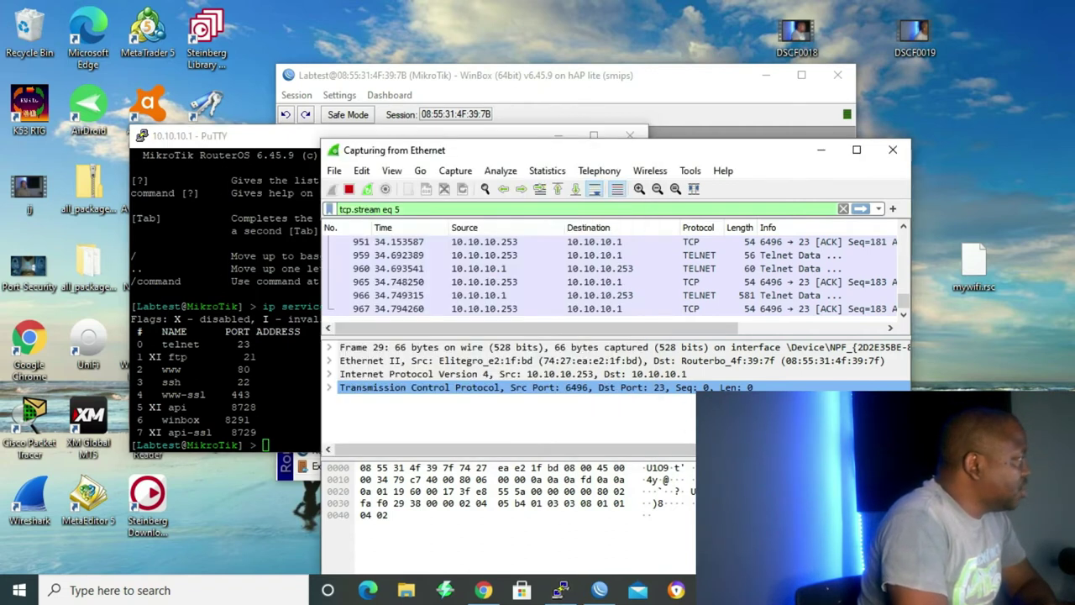
pyautogui.click(351, 190)
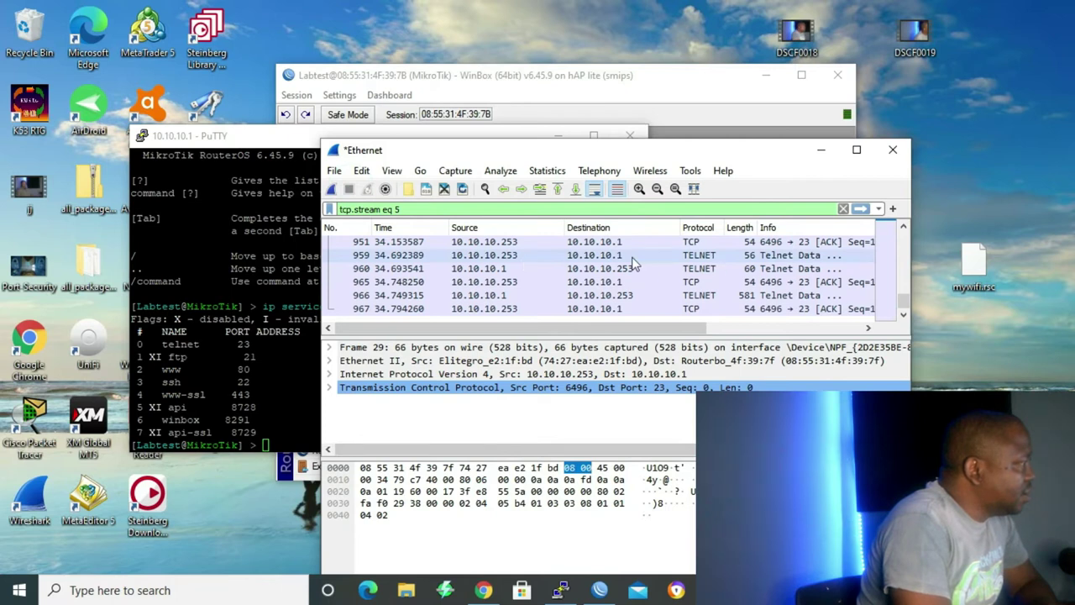
# Follow Telnet packet 959's TCP stream and scroll through its plaintext login and service-list output.
pyautogui.click(510, 256)
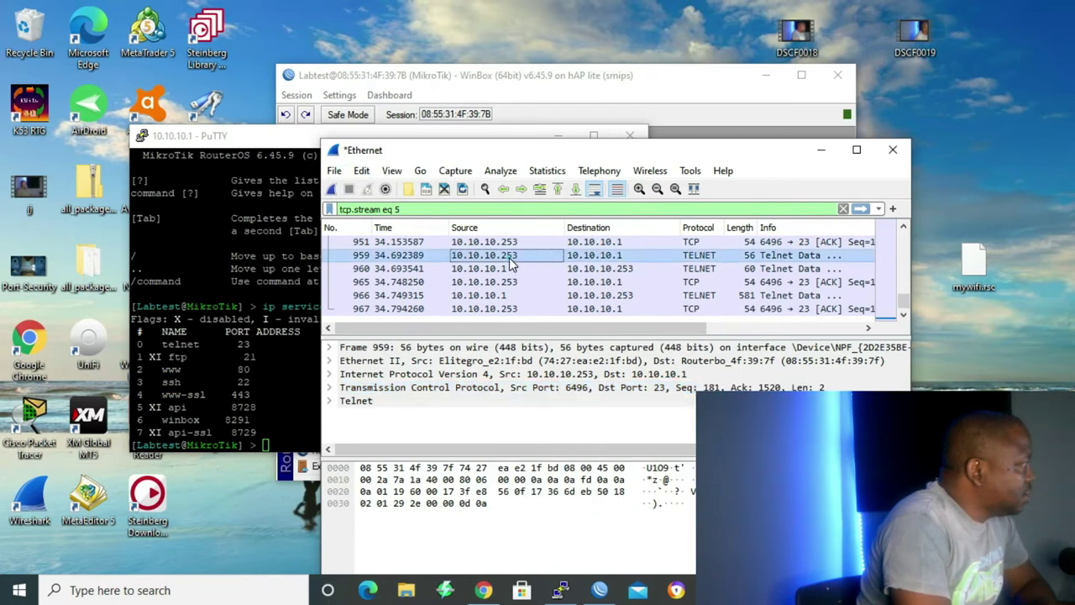
pyautogui.rightClick(511, 257)
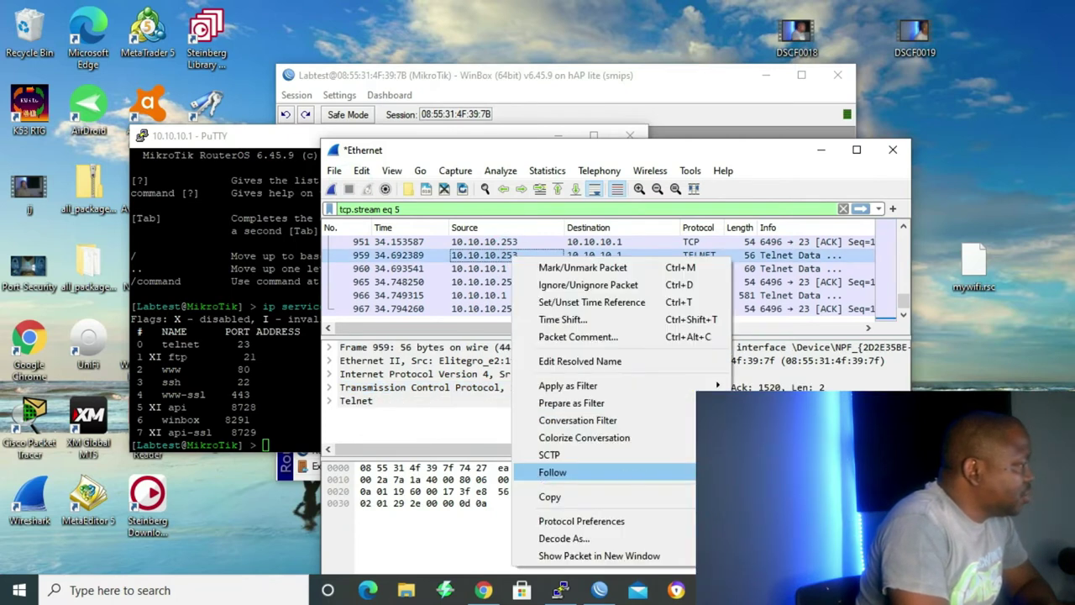
pyautogui.click(730, 472)
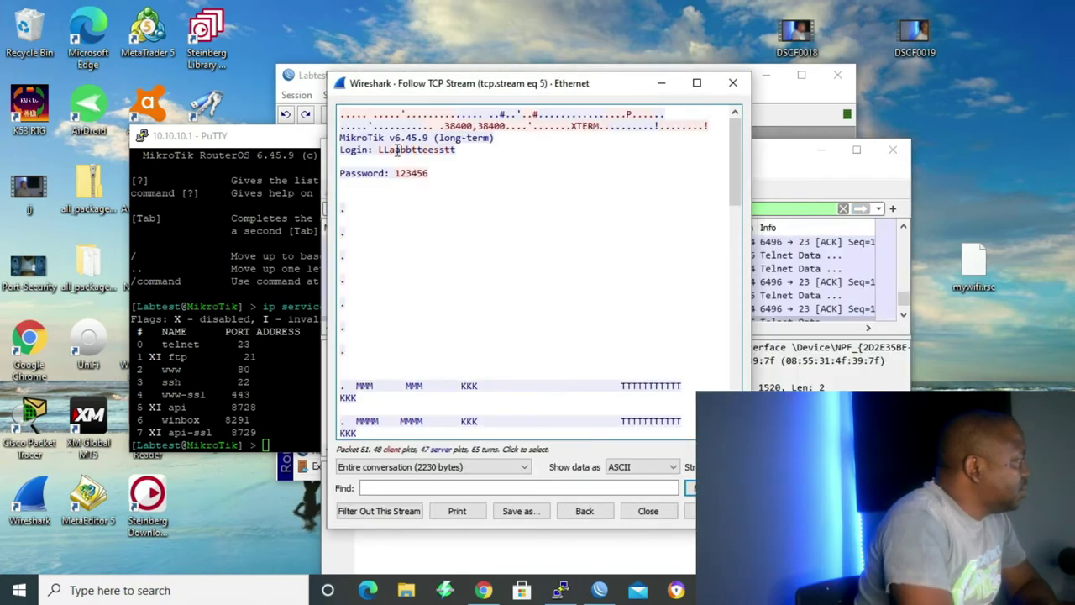
pyautogui.scroll(-5, 415, 185)
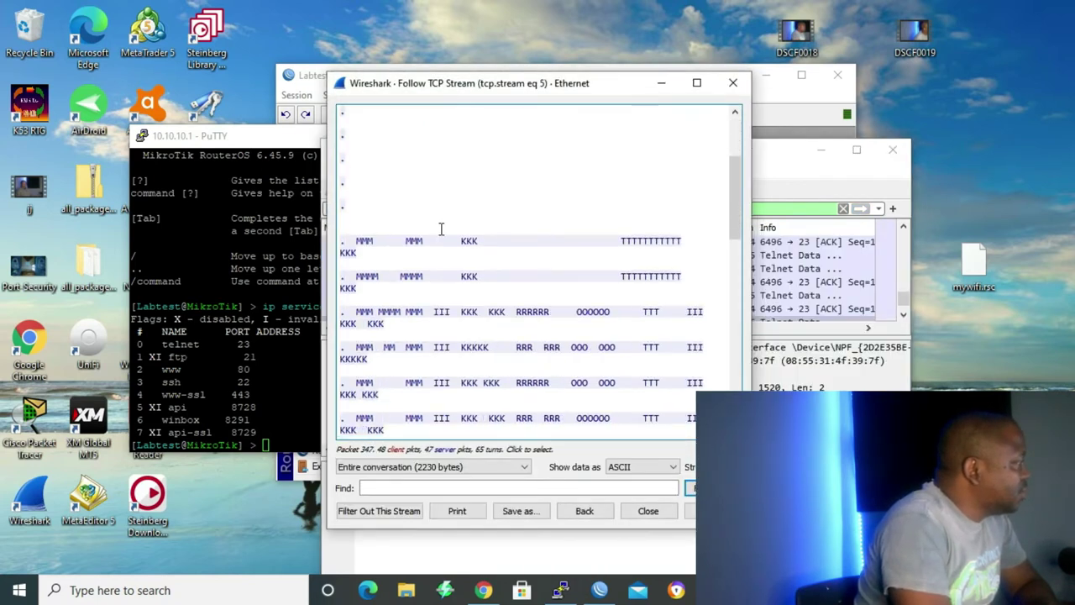
pyautogui.scroll(-5, 442, 233)
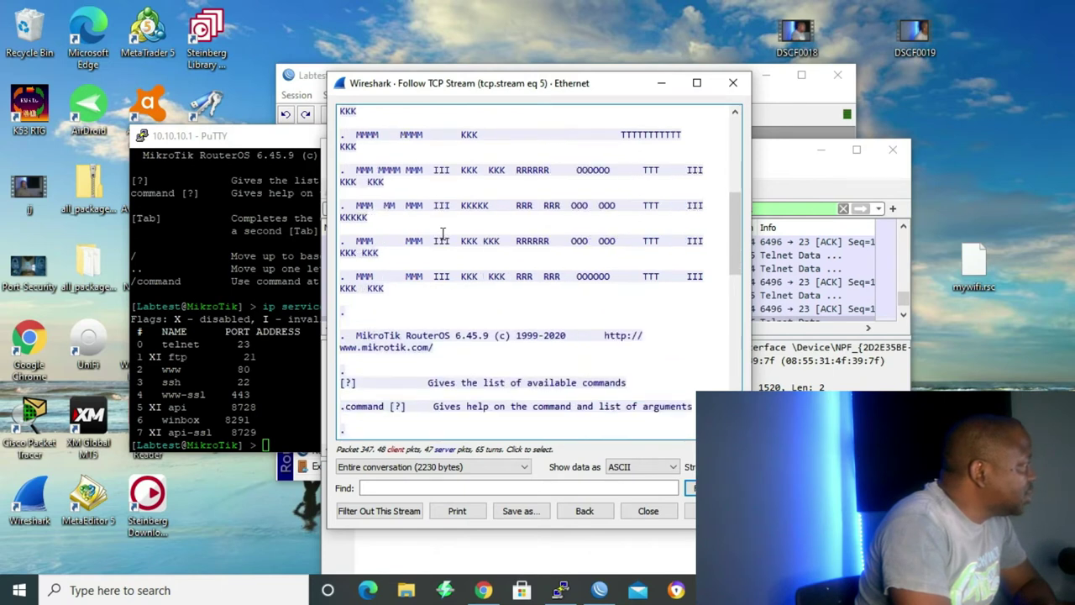
pyautogui.scroll(-1, 404, 283)
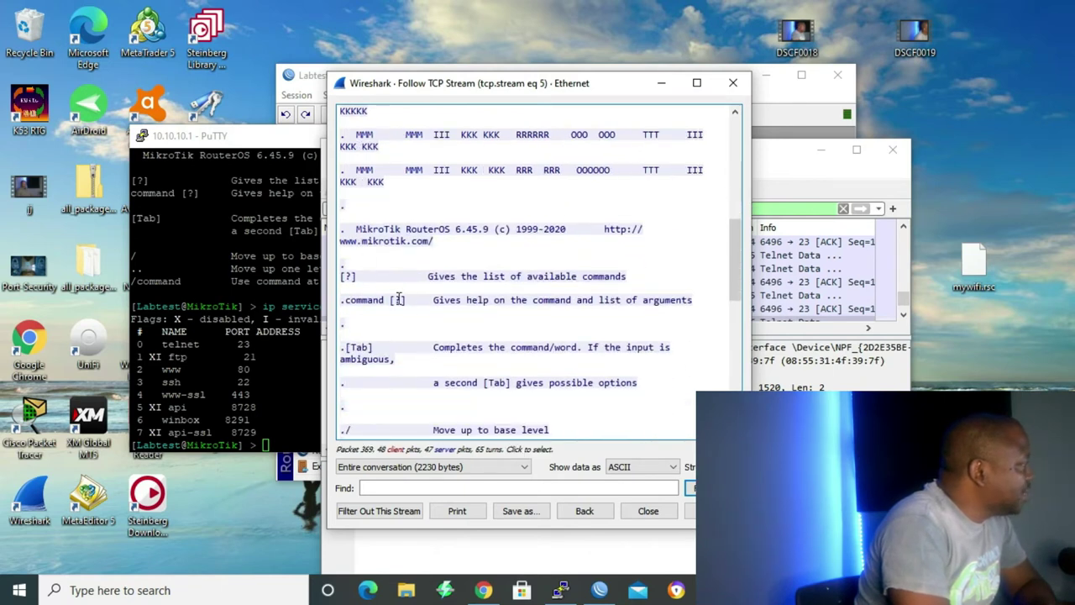
pyautogui.scroll(-9, 639, 336)
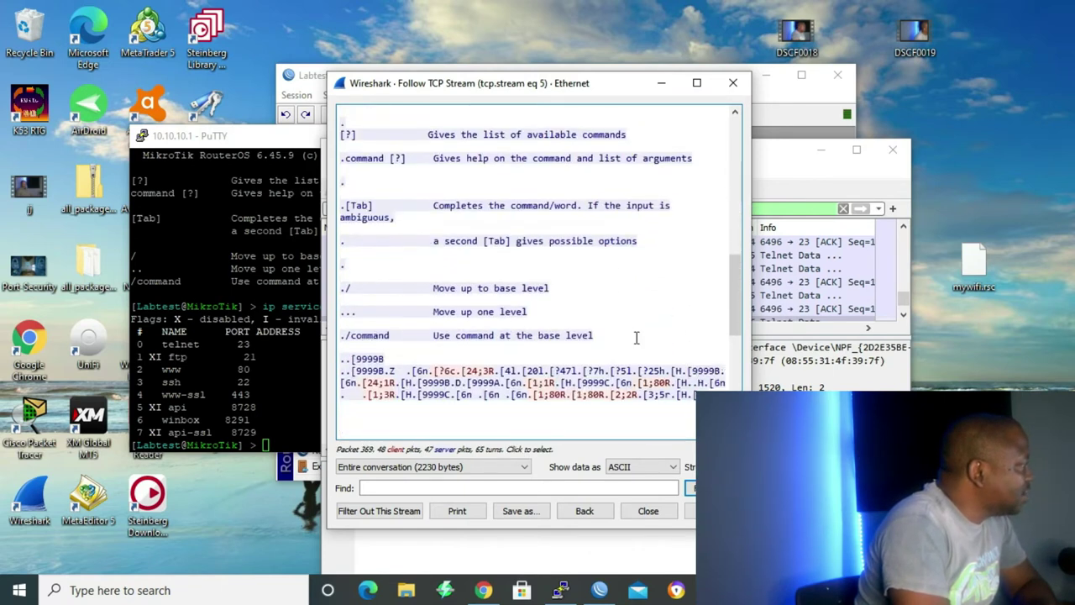
pyautogui.scroll(-5, 636, 335)
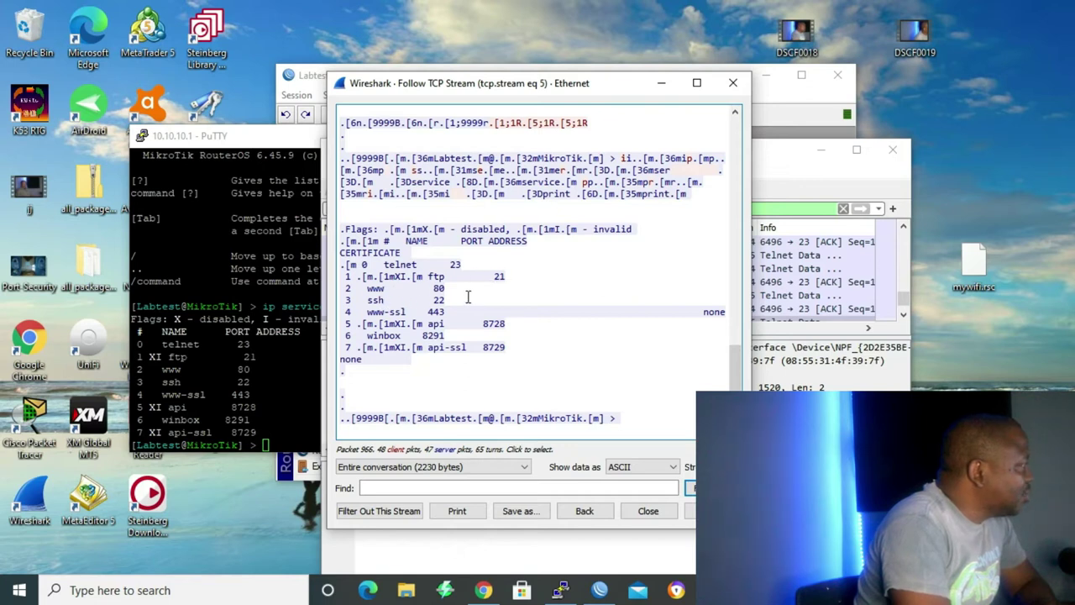
pyautogui.scroll(8, 475, 333)
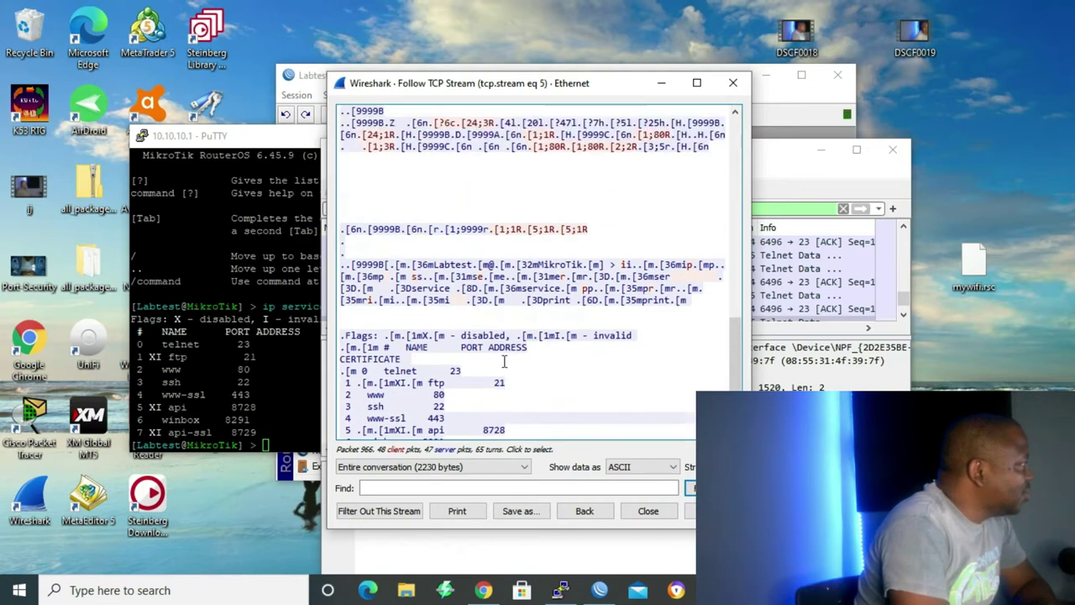
pyautogui.scroll(10, 564, 348)
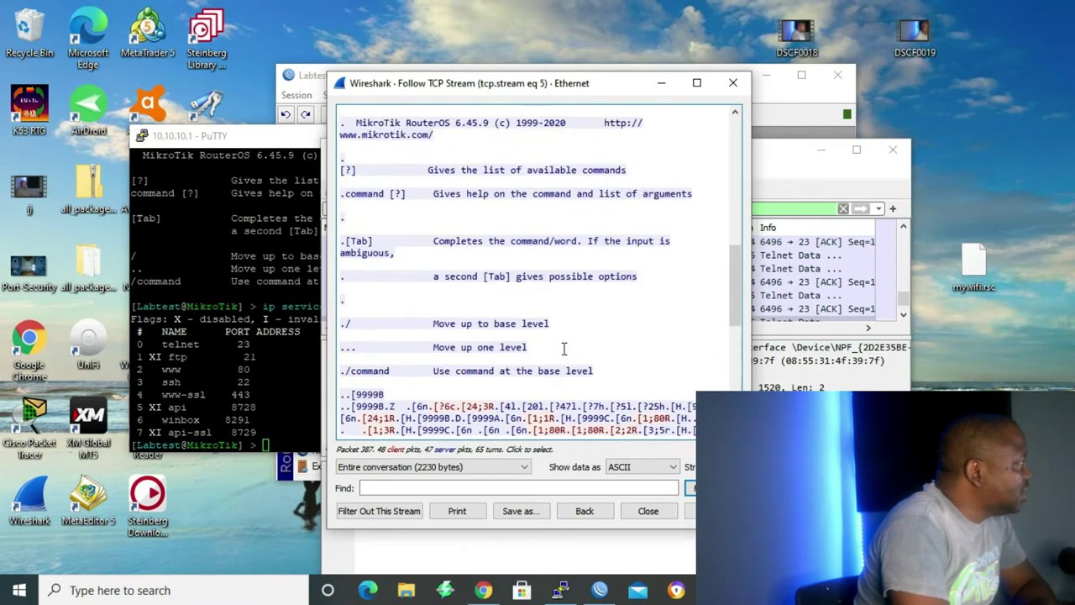
pyautogui.scroll(5, 564, 348)
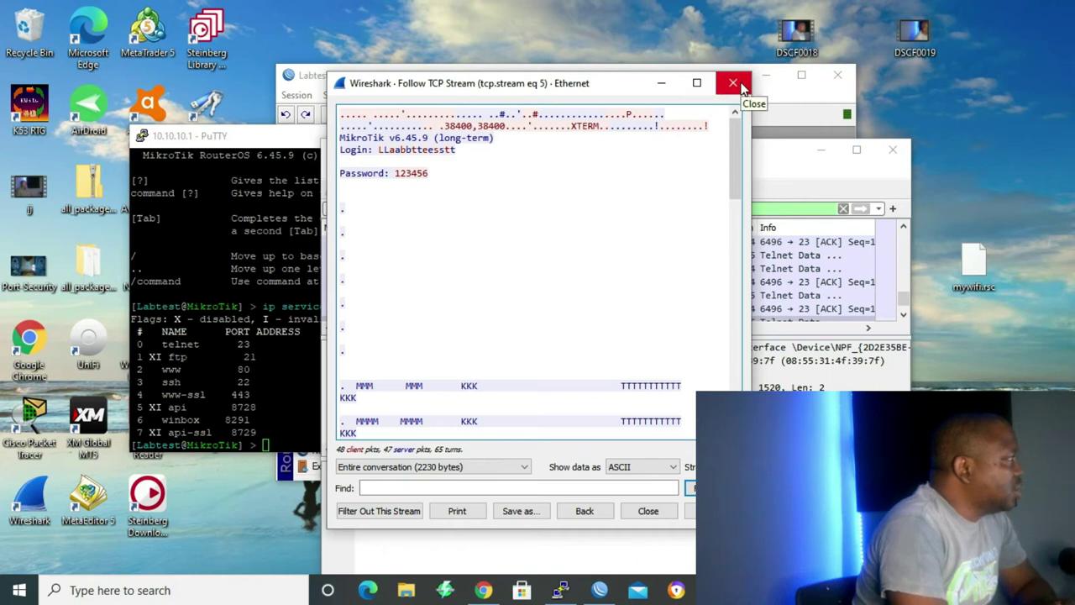
# Close the stream view and disable the telnet service on port 23 in WinBox.
pyautogui.click(742, 88)
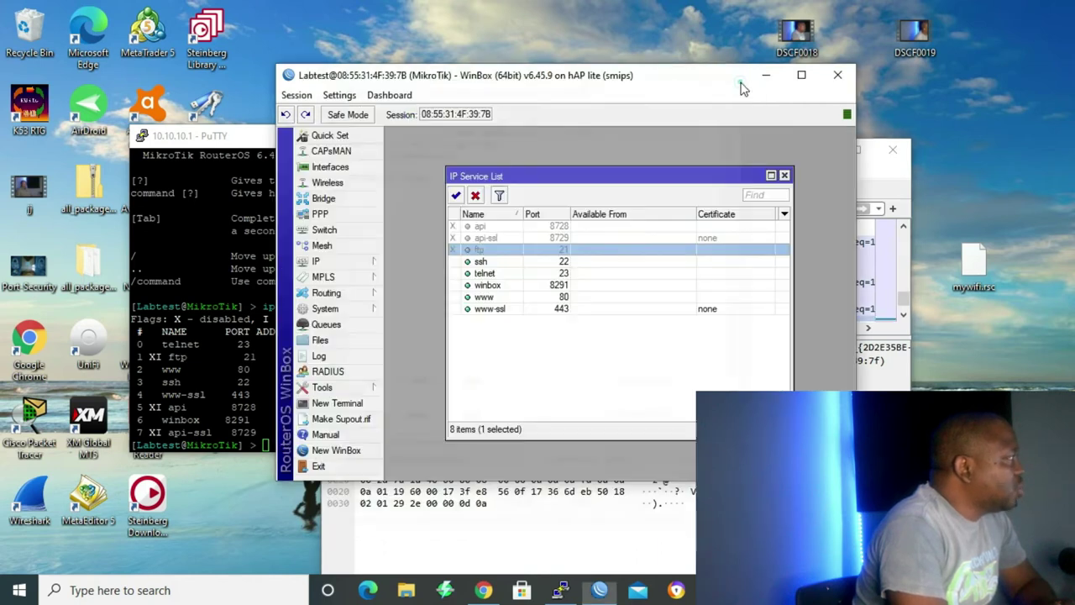
pyautogui.doubleClick(501, 276)
pyautogui.click(716, 249)
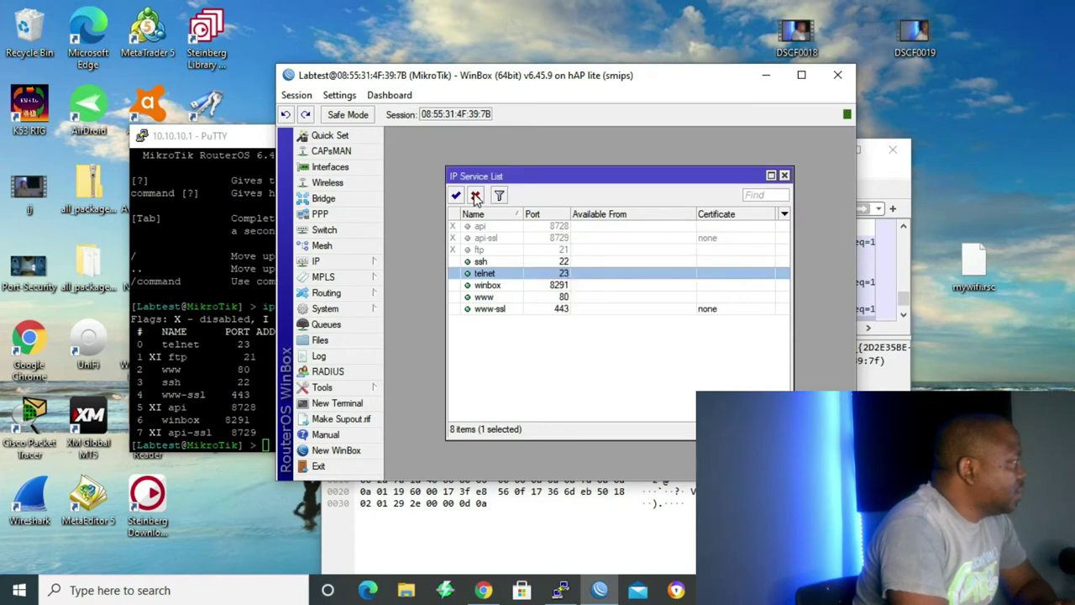
pyautogui.click(475, 195)
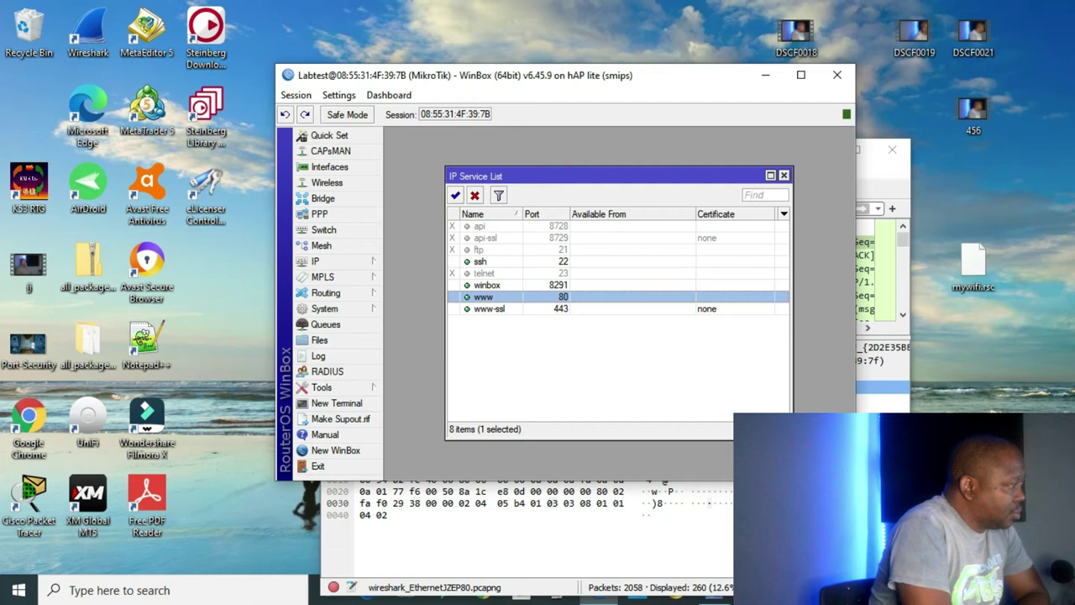
# Start a new Wireshark capture, discarding the previous packets without saving.
pyautogui.hotkey('alt', 'Tab')
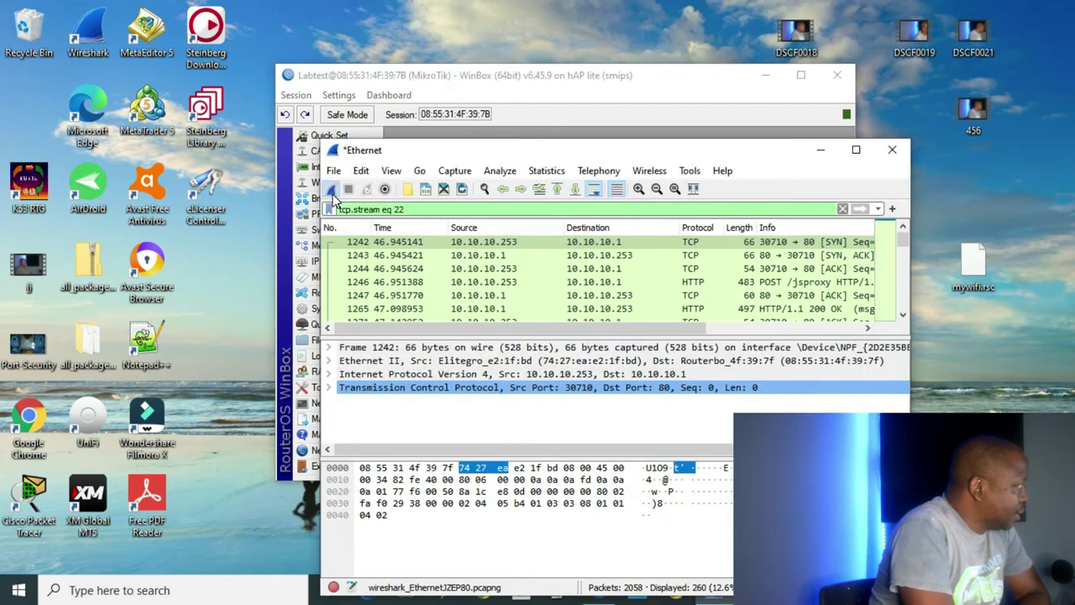
pyautogui.click(331, 189)
pyautogui.click(588, 314)
# Log into WebFig at 10.10.10.1 over plain HTTP in Chrome, then minimize the browser.
pyautogui.click(486, 596)
pyautogui.write('10')
pyautogui.press('Return')
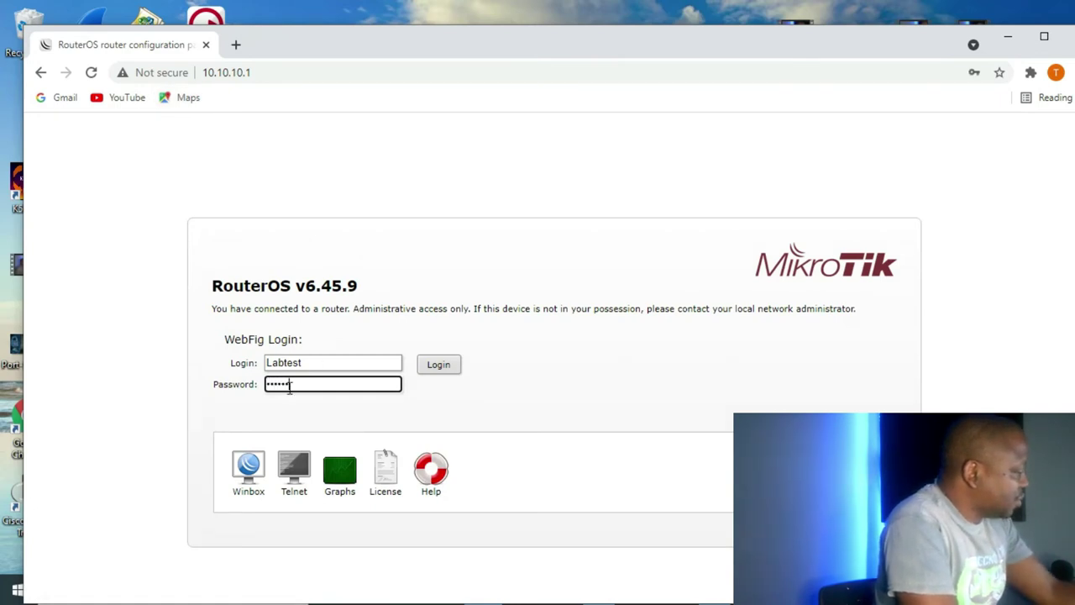
pyautogui.click(439, 365)
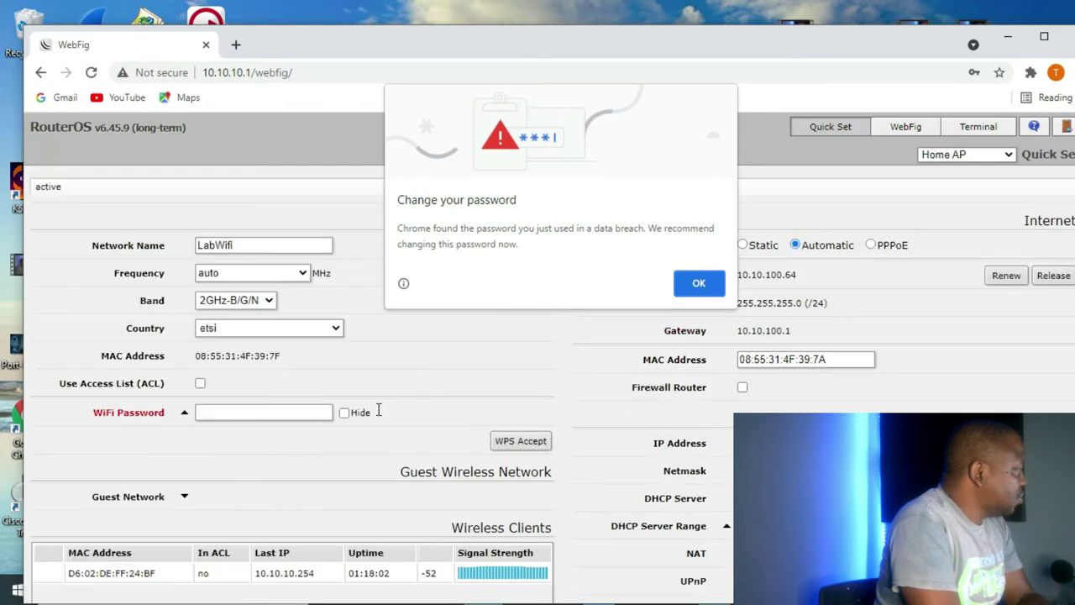
pyautogui.click(335, 328)
pyautogui.scroll(-1, 264, 306)
pyautogui.click(1007, 37)
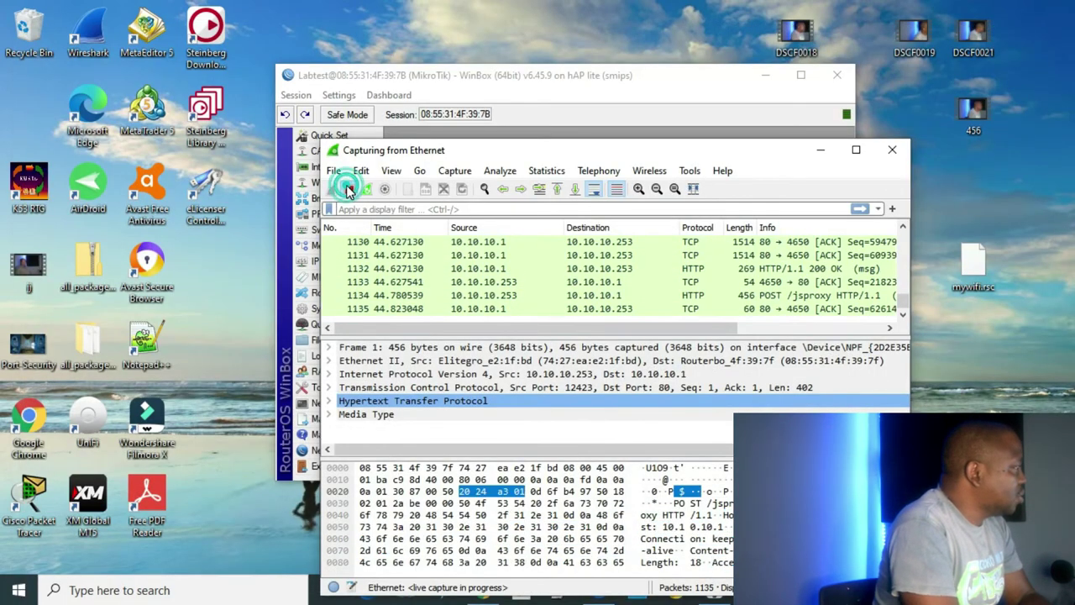
# Stop the capture and follow the TCP stream of HTTP packet 1093.
pyautogui.click(348, 191)
pyautogui.scroll(4, 657, 311)
pyautogui.scroll(9, 657, 311)
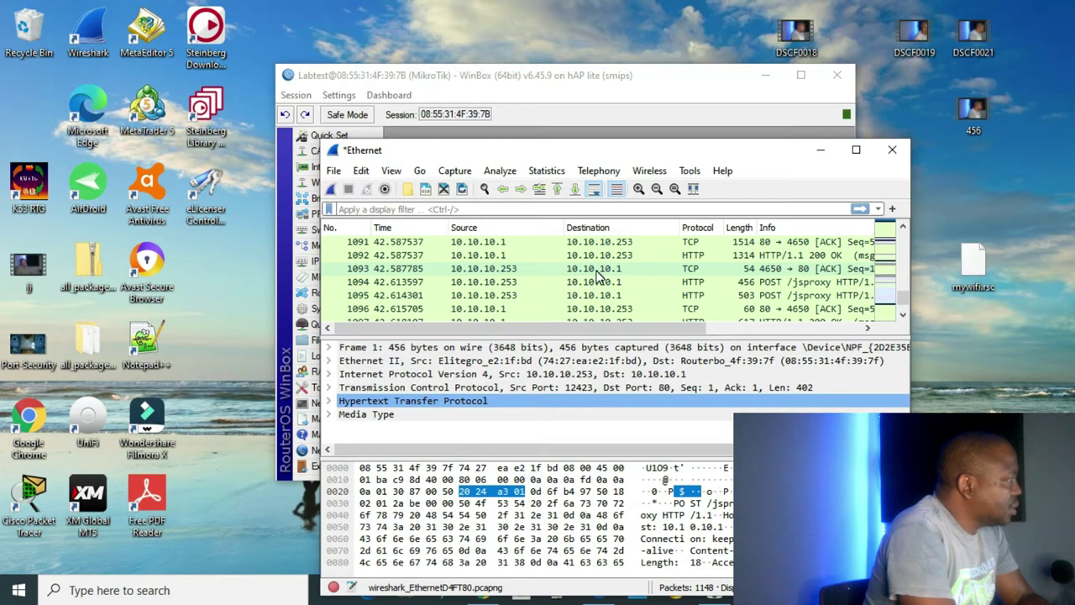
pyautogui.click(598, 272)
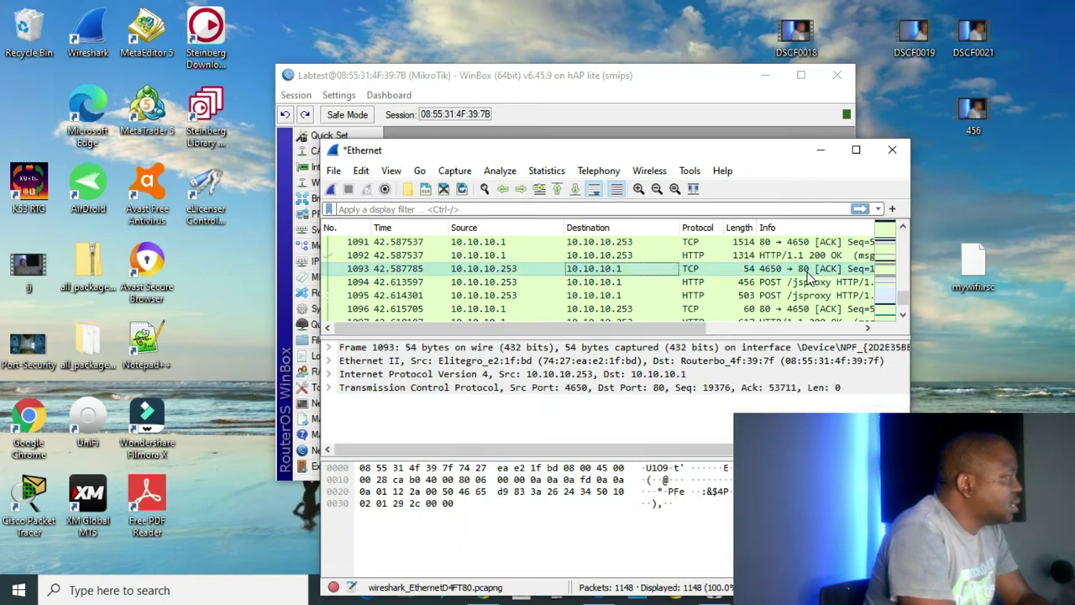
pyautogui.rightClick(629, 272)
pyautogui.click(773, 488)
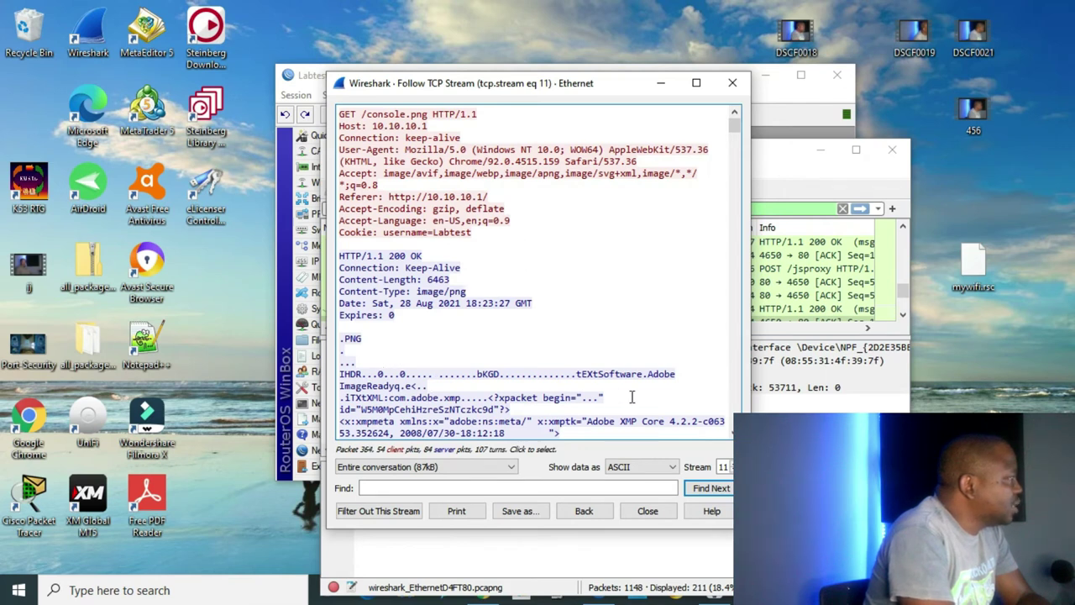
# Close the stream view and quit Wireshark, discarding the captured packets.
pyautogui.click(739, 84)
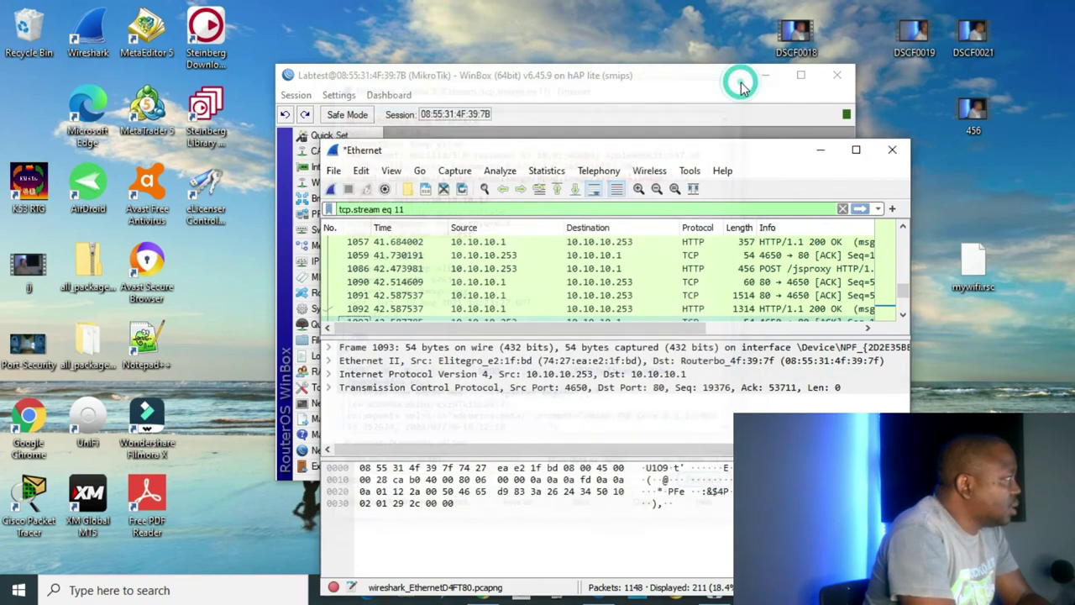
pyautogui.hotkey('ctrl', 'q')
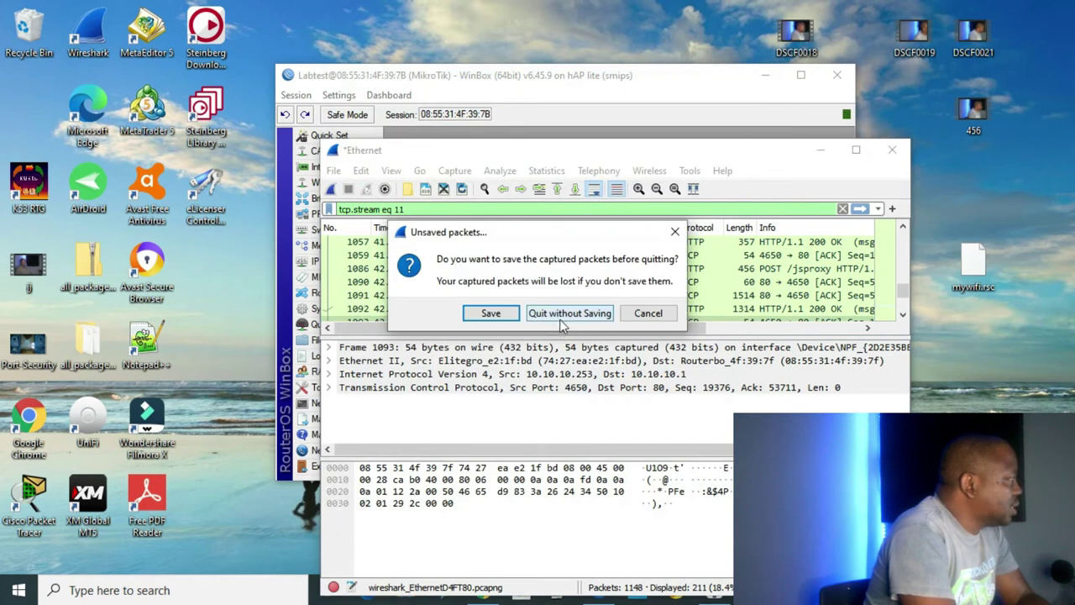
pyautogui.click(561, 320)
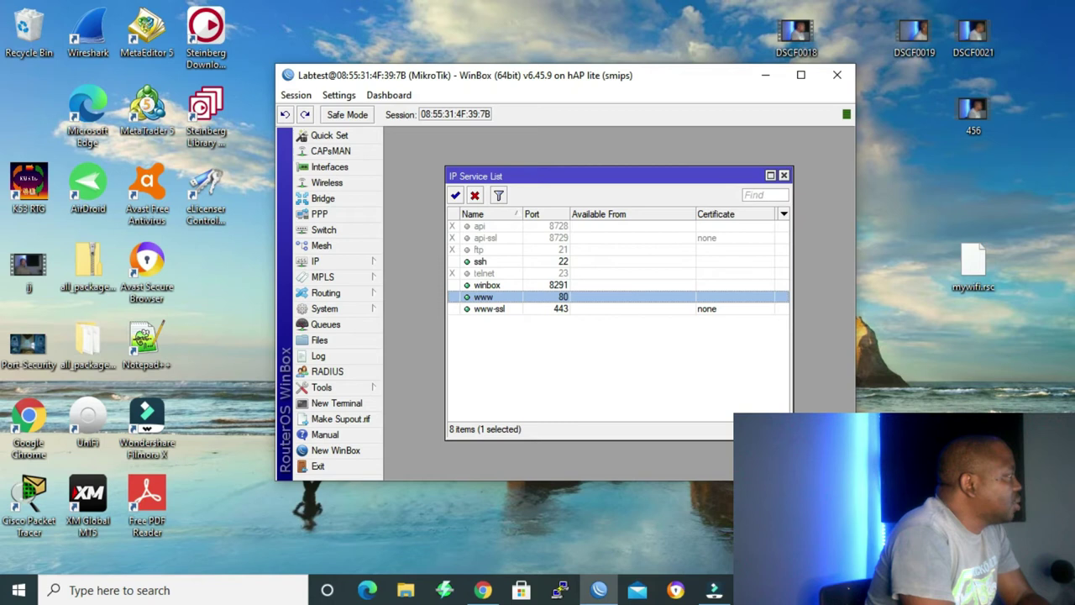
# Change the www service's port from 80 to 8080 in the IP Service List.
pyautogui.doubleClick(496, 298)
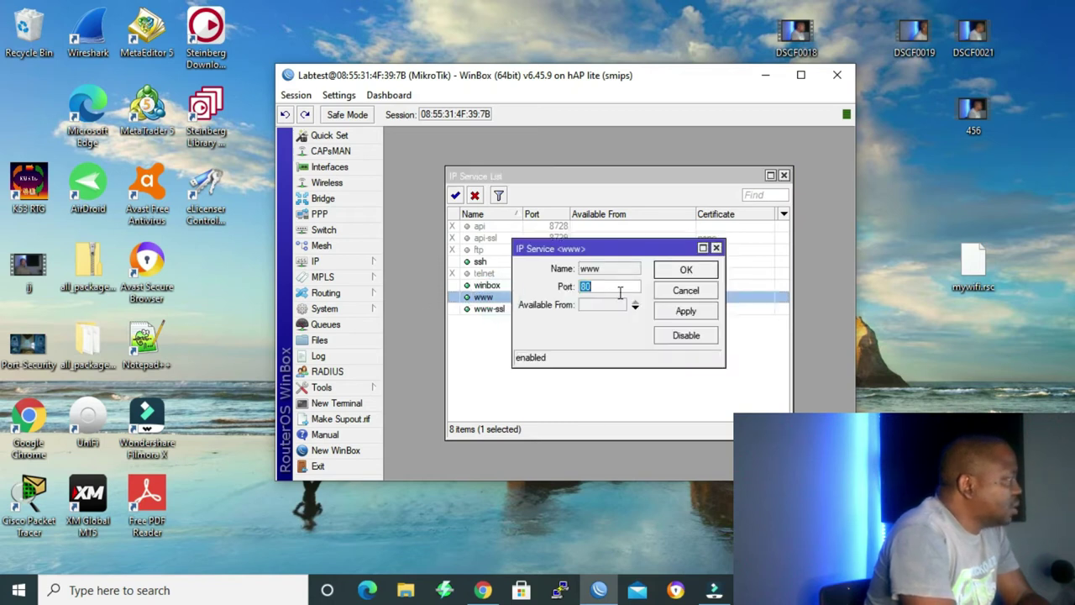
pyautogui.click(605, 289)
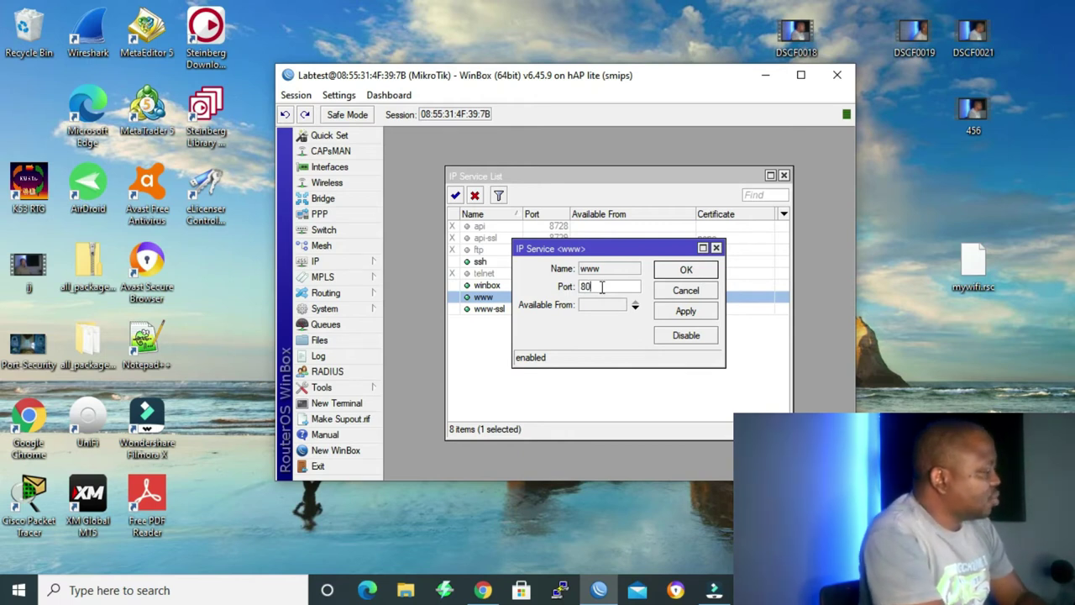
pyautogui.write('80')
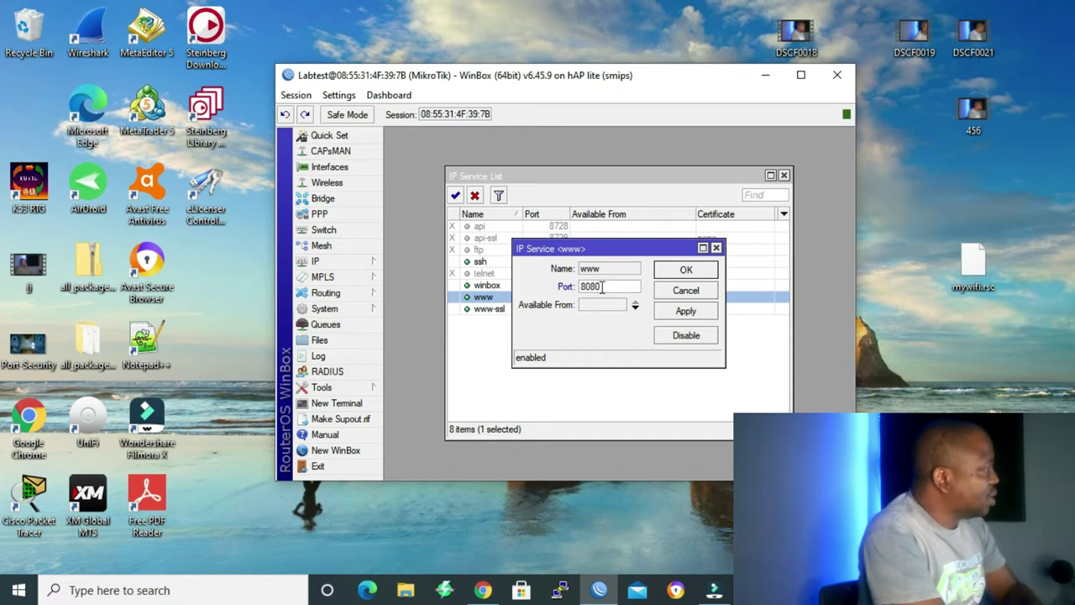
pyautogui.click(686, 270)
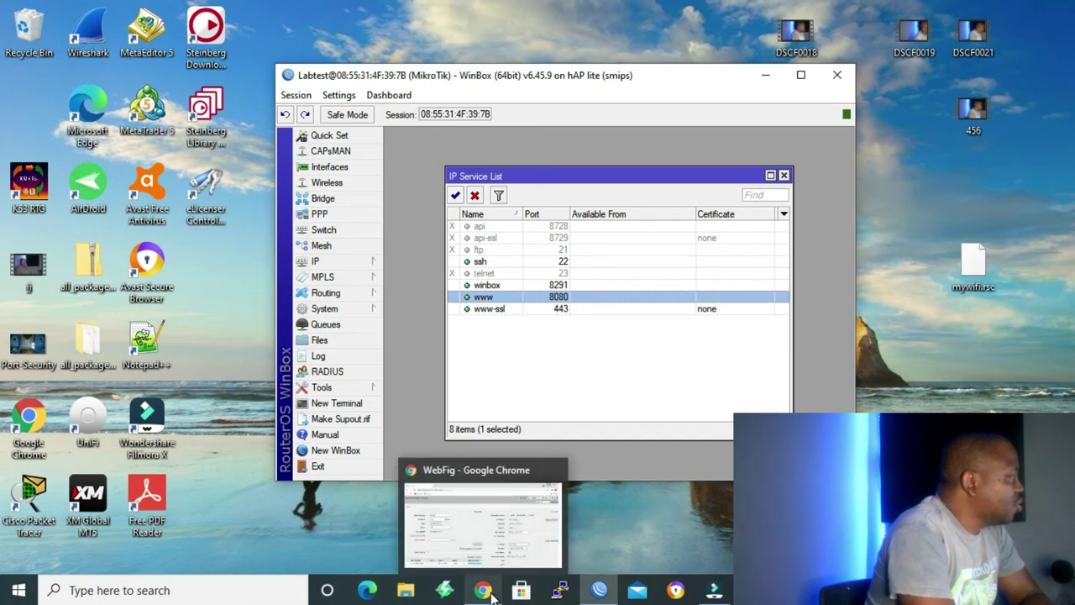
# Try logging into WebFig at 10.10.10.1, which now refuses to connect.
pyautogui.click(483, 590)
pyautogui.write('10')
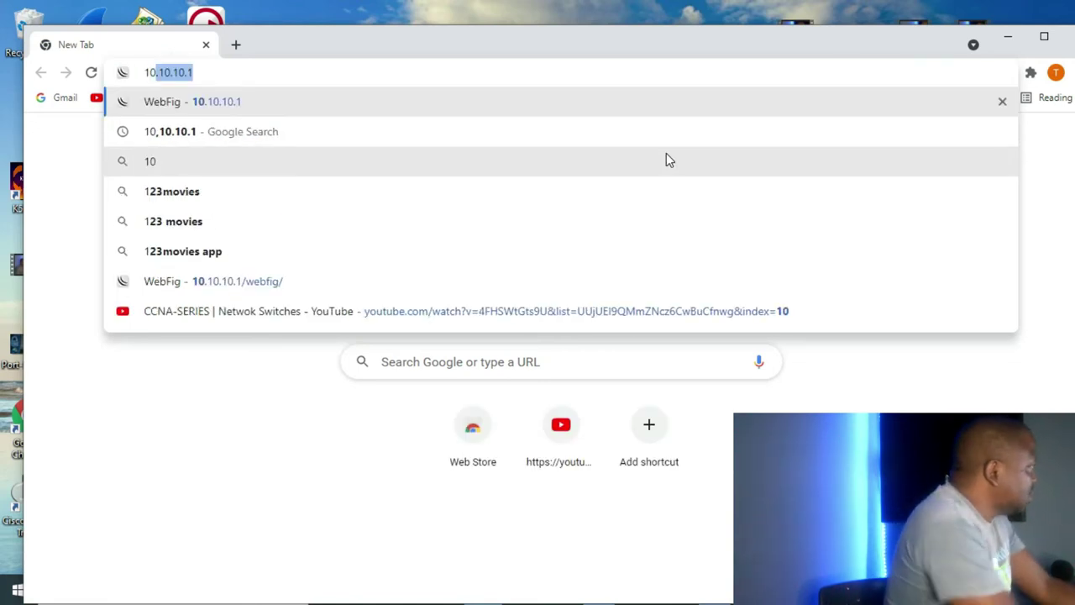
pyautogui.press('Return')
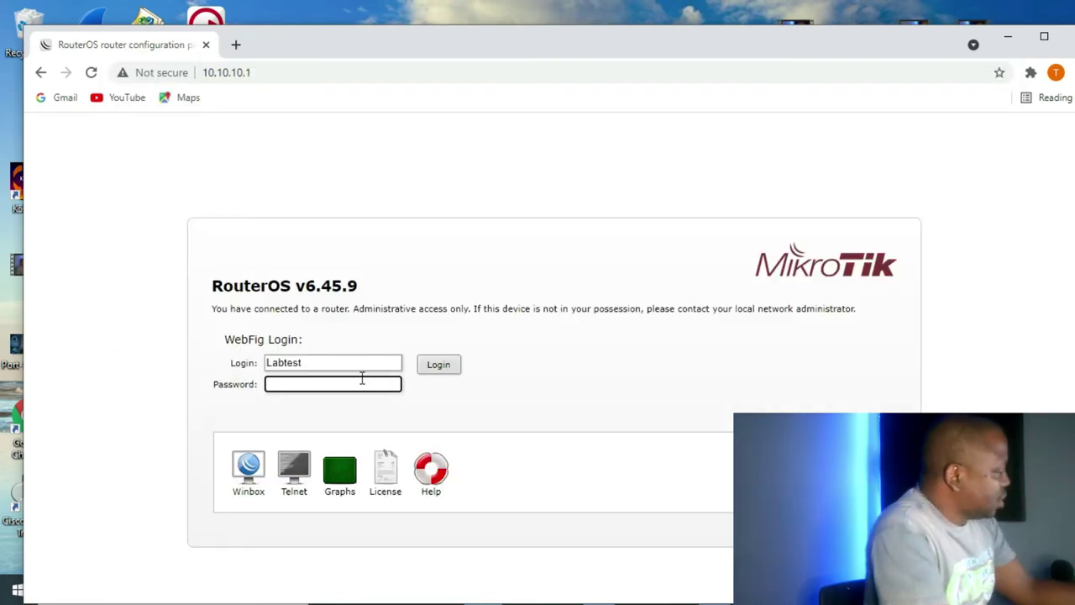
pyautogui.write('••••••')
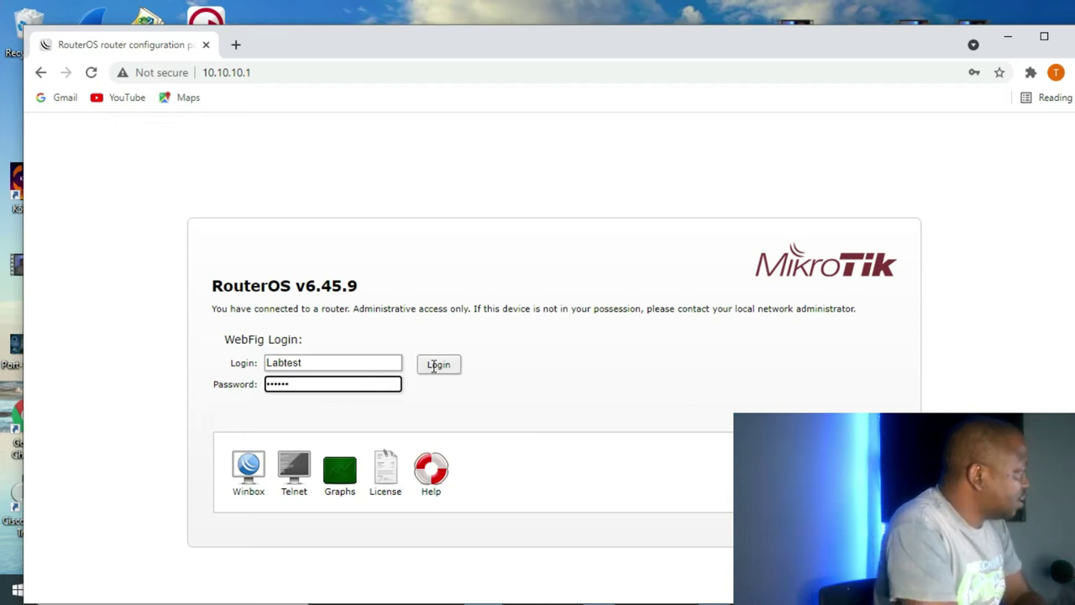
pyautogui.click(436, 364)
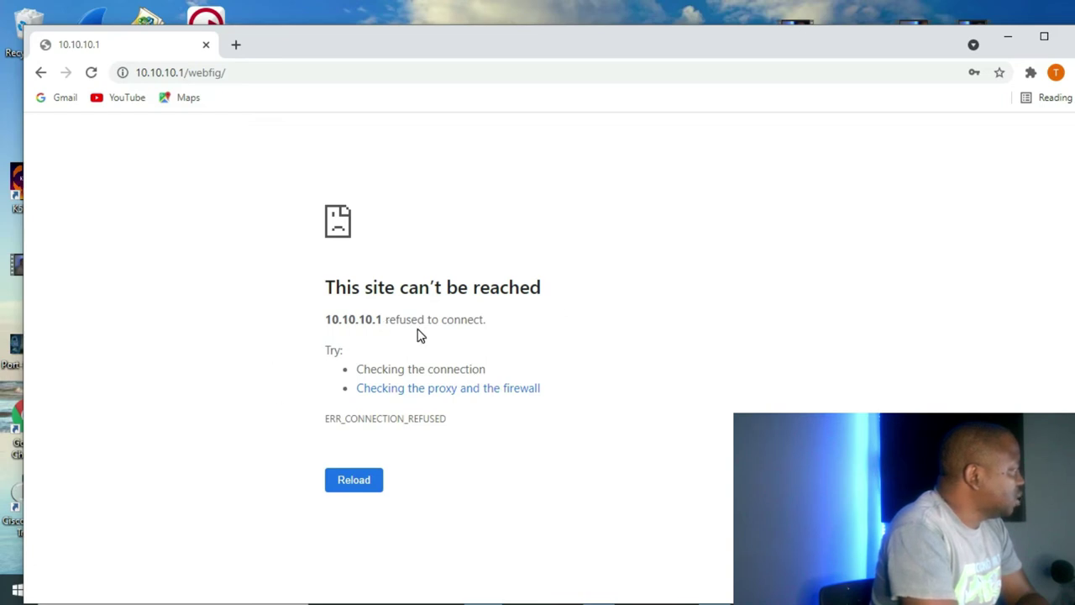
# Load WebFig at 10.10.10.1:8080, log in, and dismiss Chrome's password prompts.
pyautogui.click(240, 72)
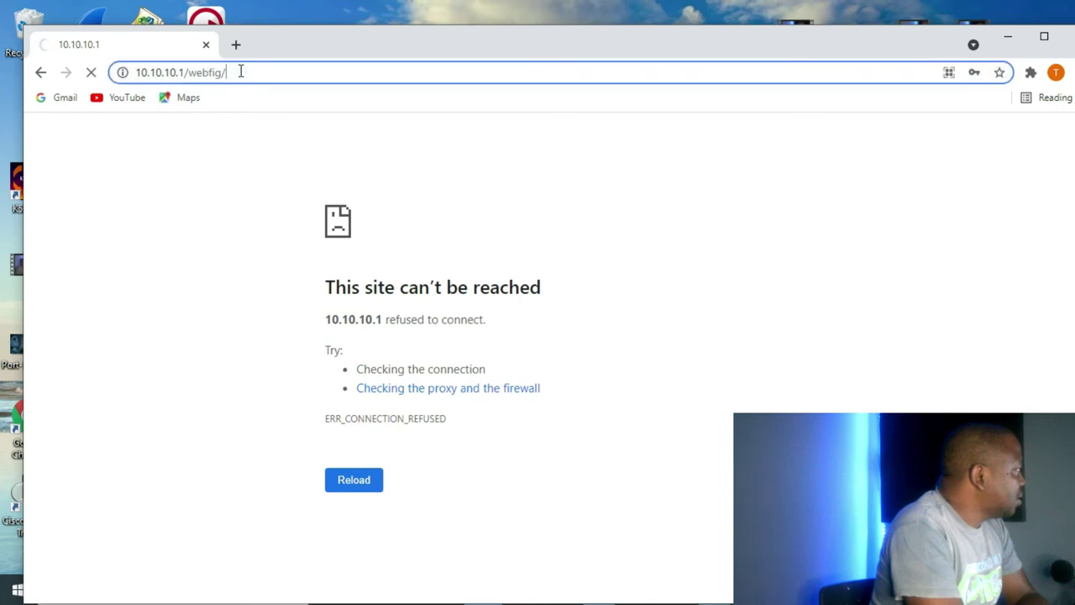
pyautogui.click(240, 71)
pyautogui.click(240, 71)
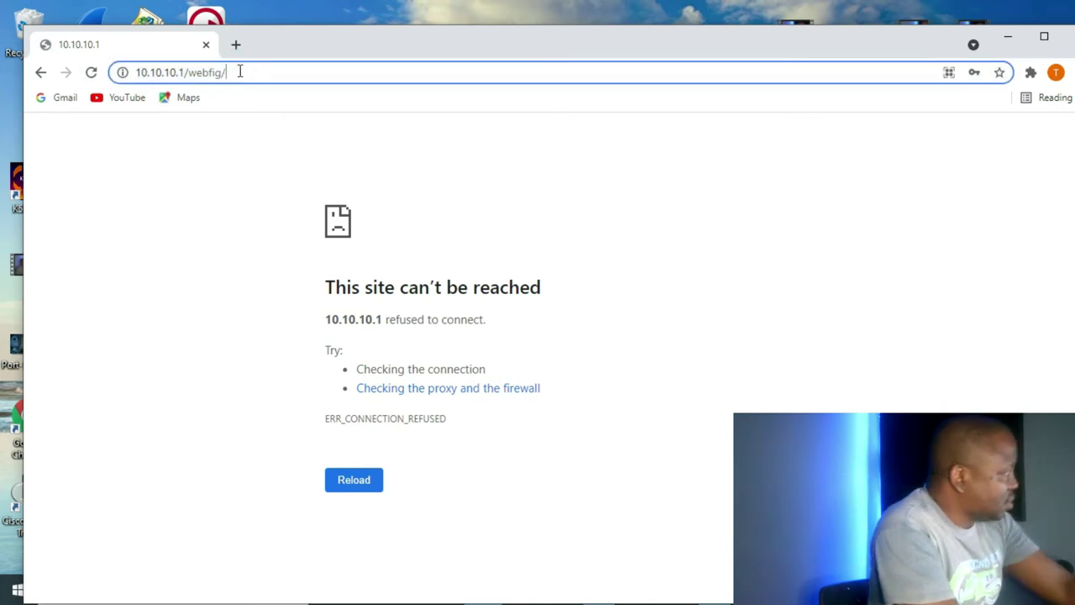
pyautogui.press('BackSpace')
pyautogui.press('BackSpace')
pyautogui.press('BackSpace')
pyautogui.press('BackSpace')
pyautogui.press('BackSpace')
pyautogui.press('BackSpace')
pyautogui.press('BackSpace')
pyautogui.press('BackSpace')
pyautogui.write(':')
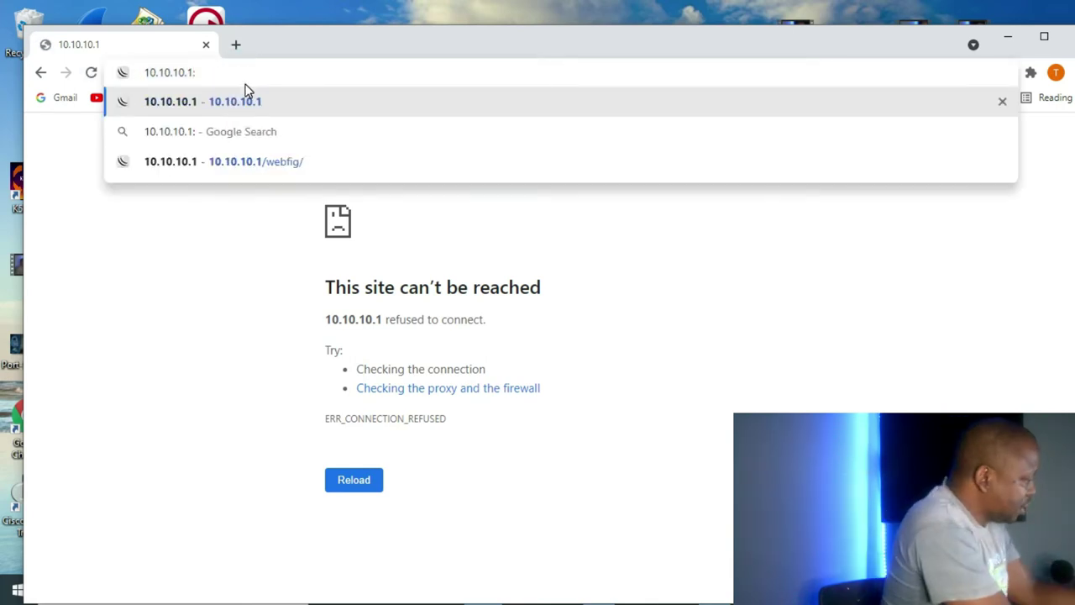
pyautogui.write('8080')
pyautogui.press('Return')
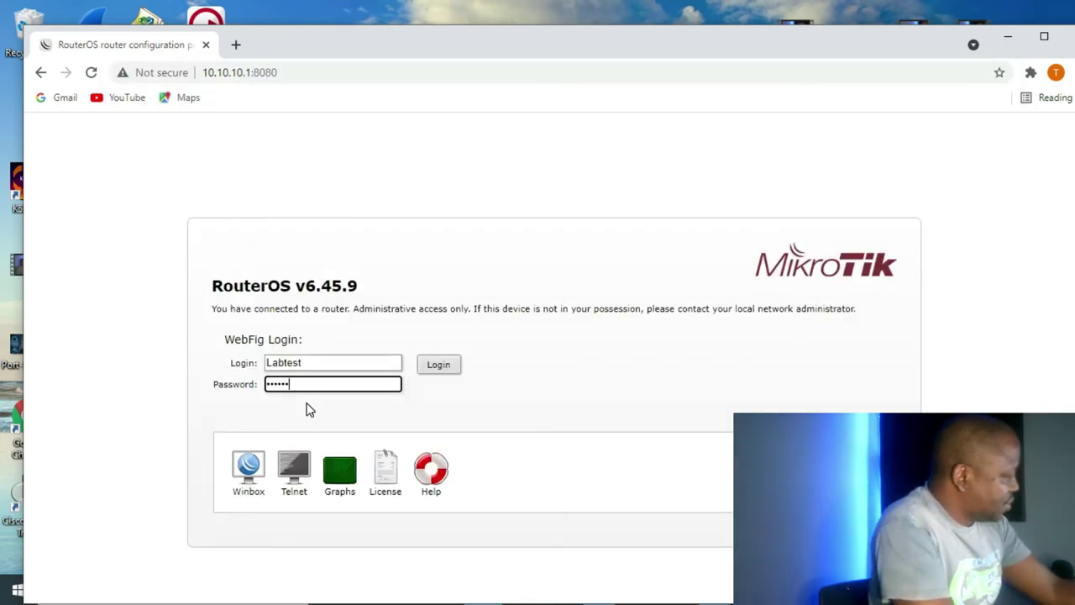
pyautogui.click(441, 364)
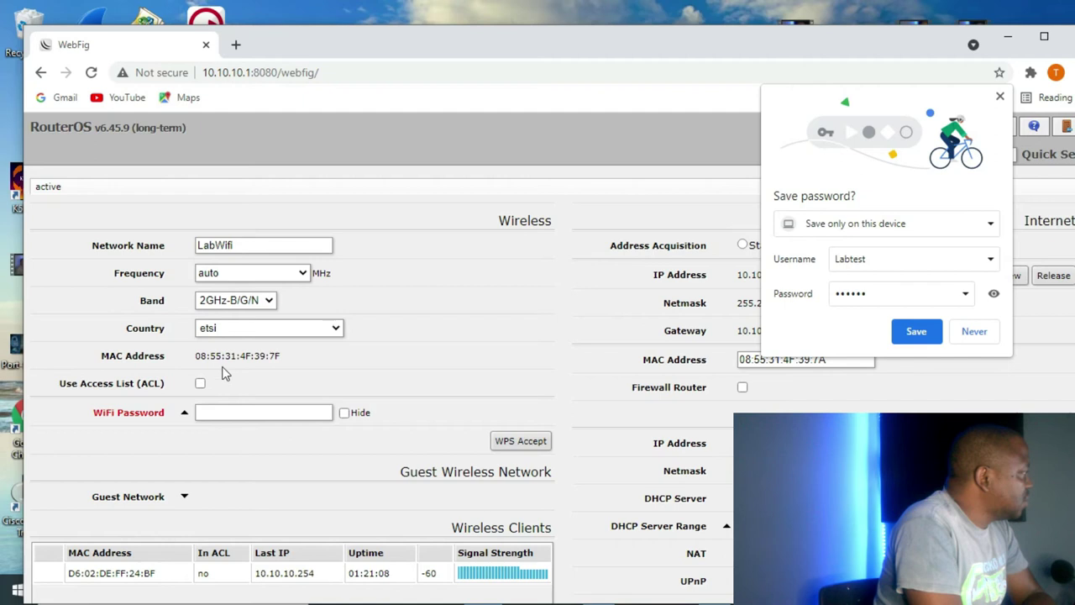
pyautogui.click(1000, 97)
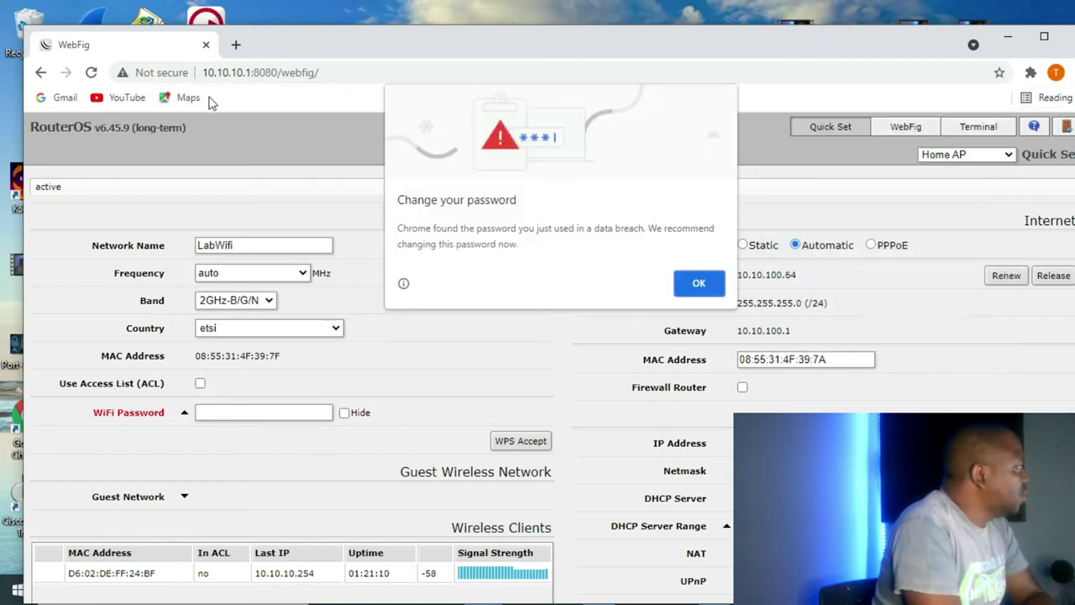
pyautogui.click(702, 283)
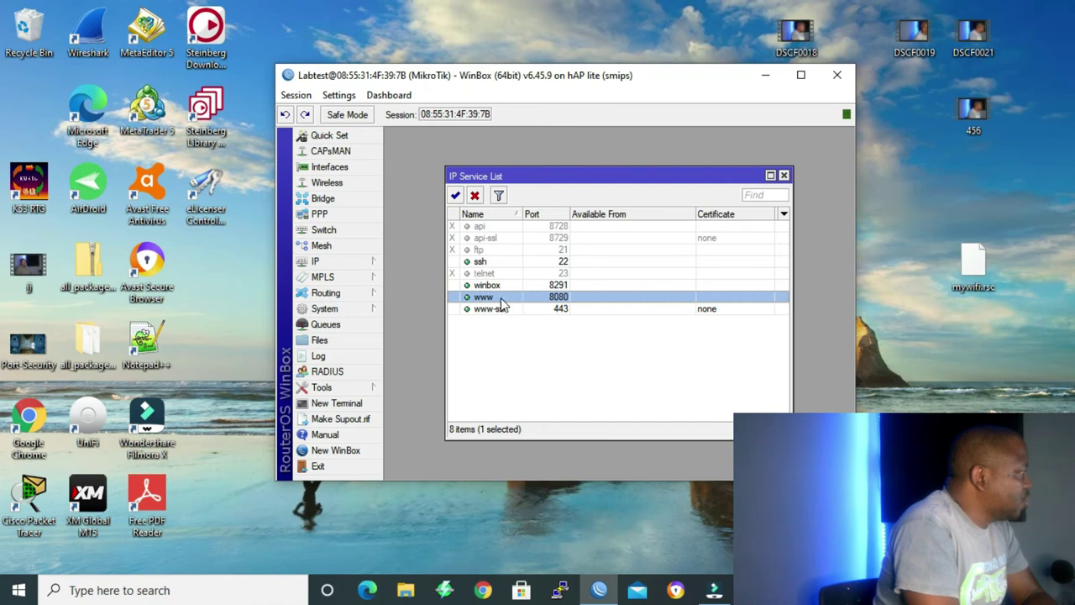
# Disable the www service on port 8080 in the IP Service List.
pyautogui.rightClick(501, 304)
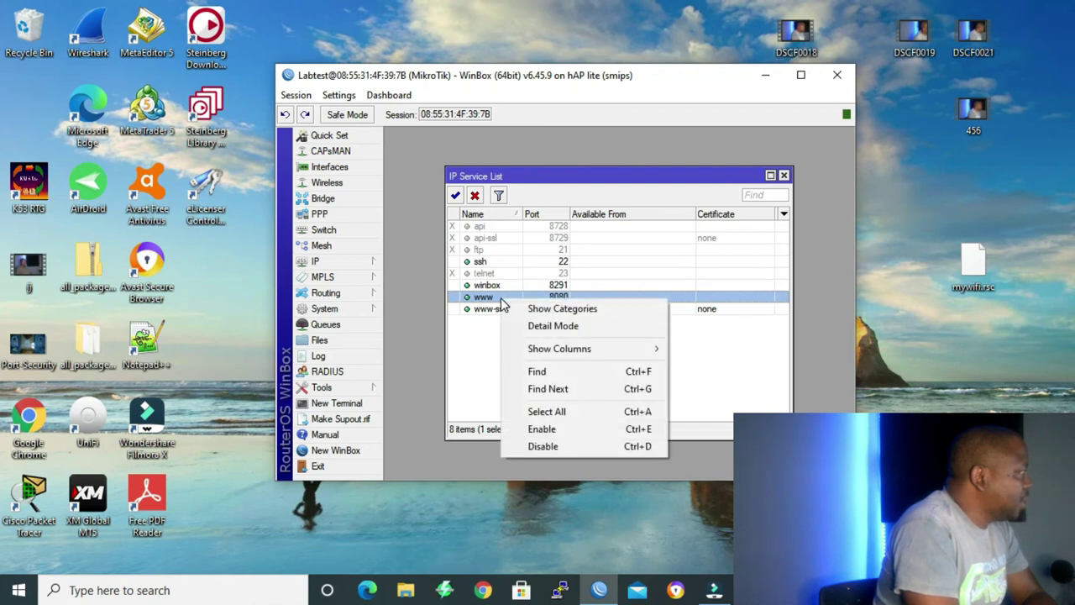
pyautogui.click(476, 196)
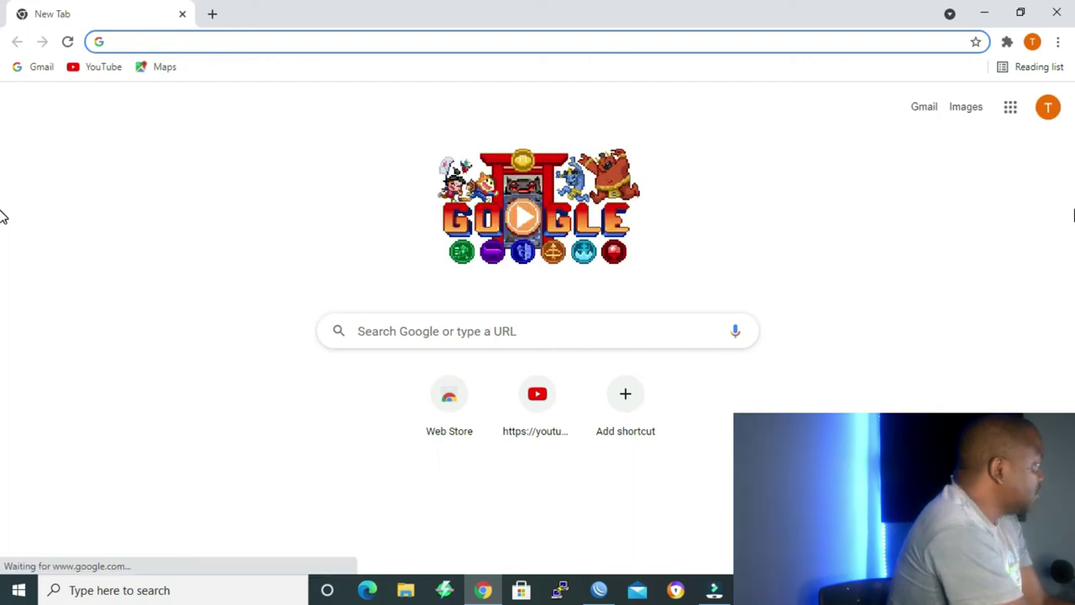
pyautogui.write('hs')
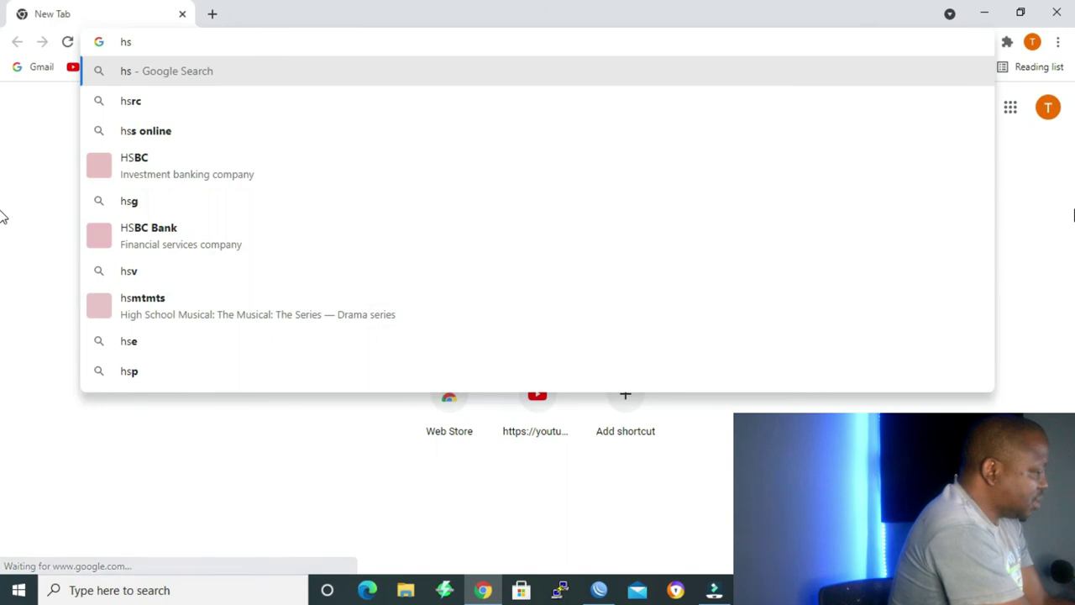
pyautogui.press('BackSpace')
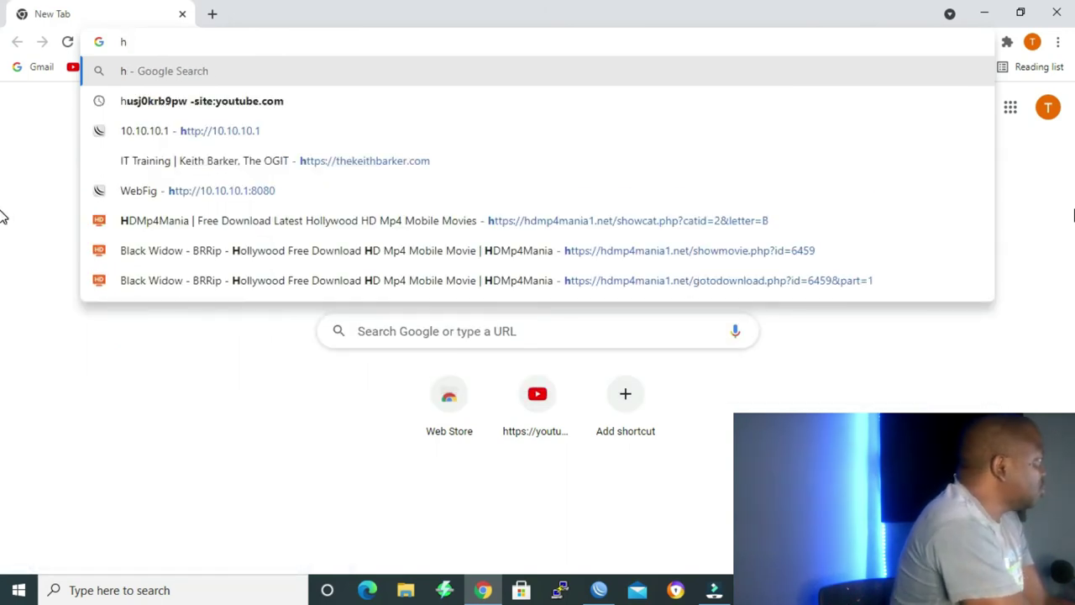
pyautogui.write('tt')
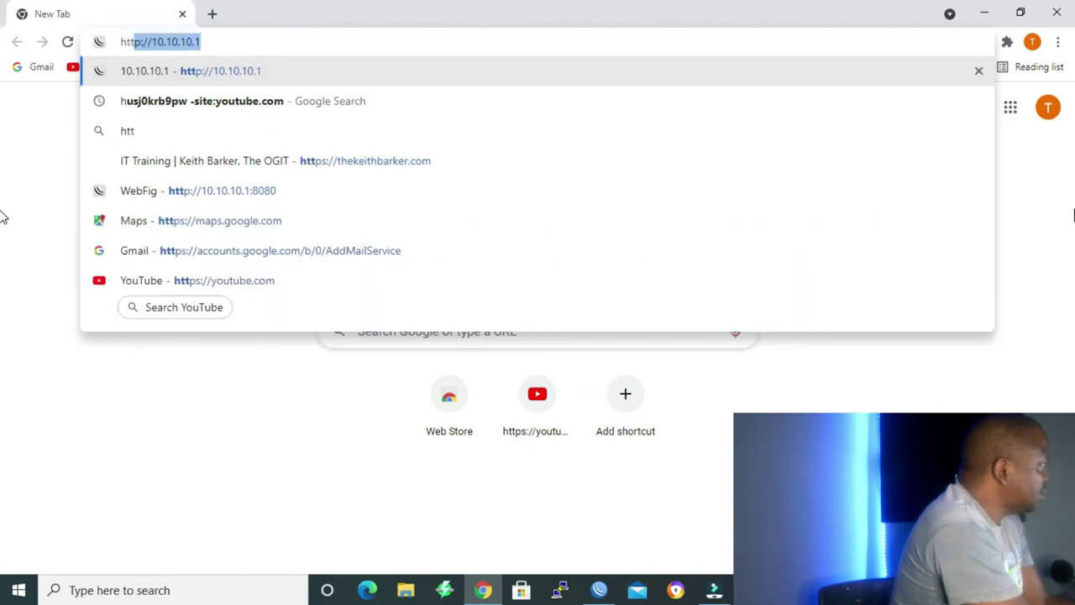
pyautogui.write('ps:')
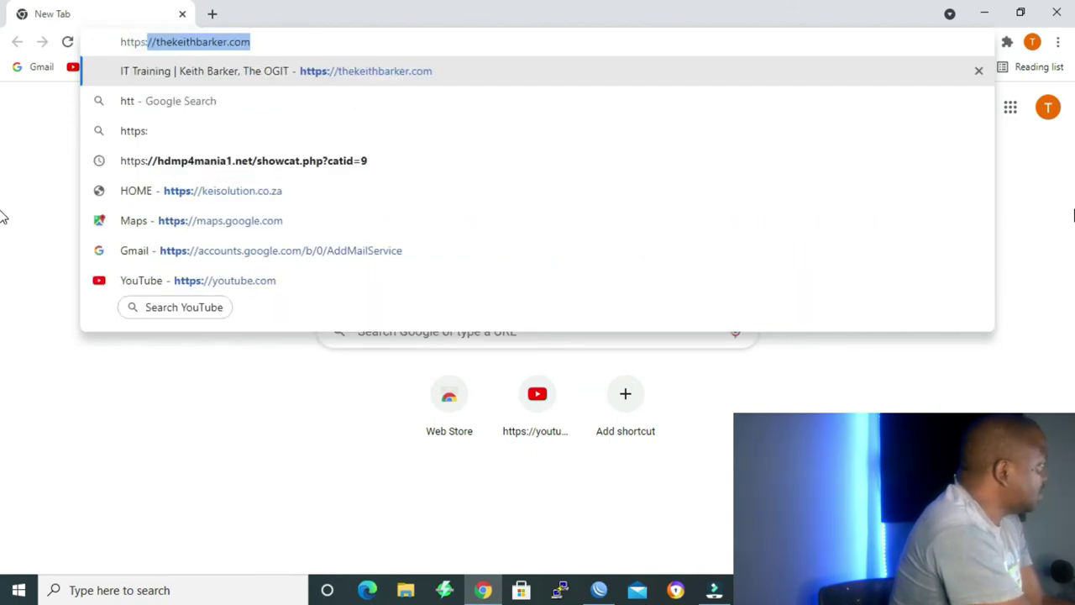
pyautogui.press('BackSpace')
pyautogui.press('BackSpace')
pyautogui.write('//10')
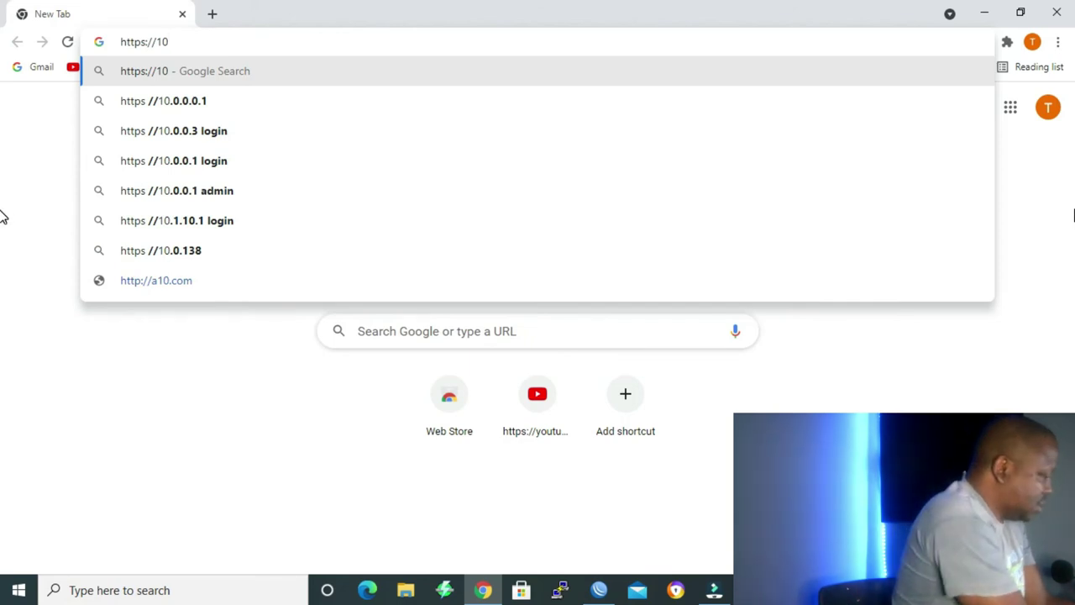
pyautogui.write('.10.1')
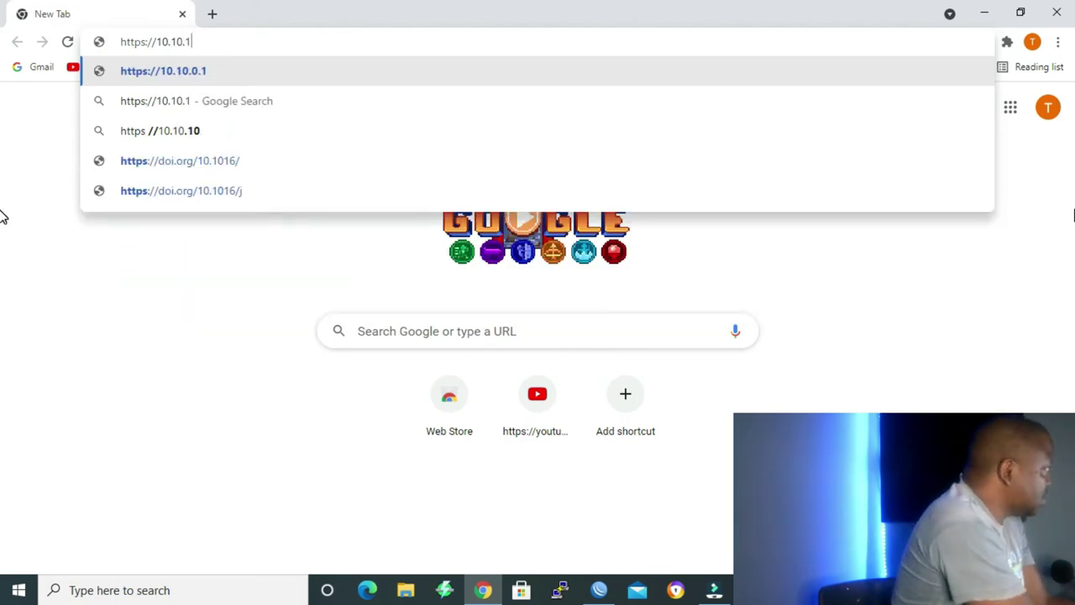
pyautogui.write('0.1')
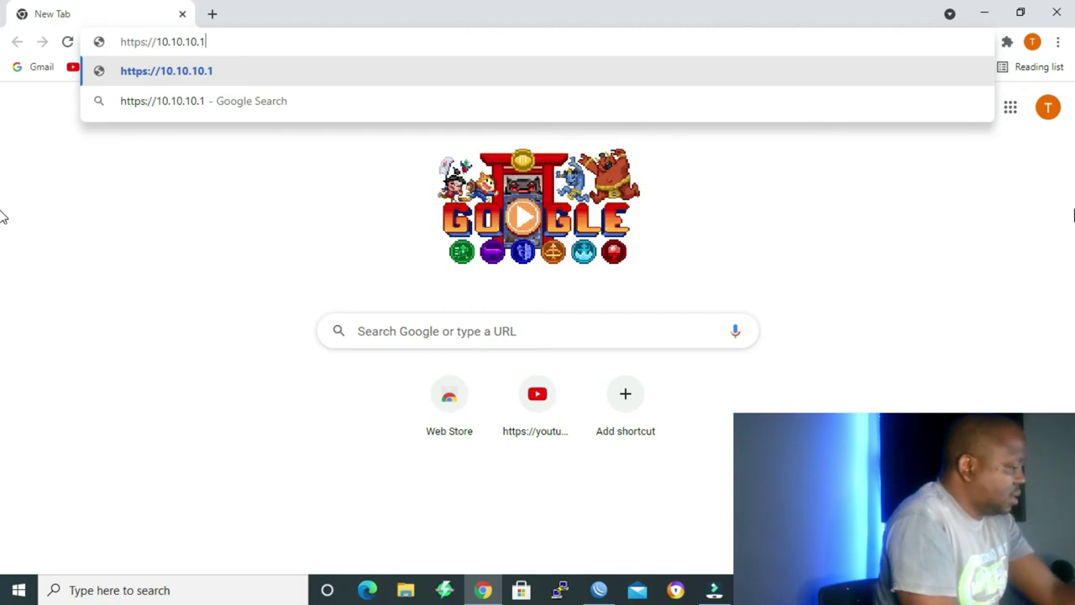
pyautogui.press('Return')
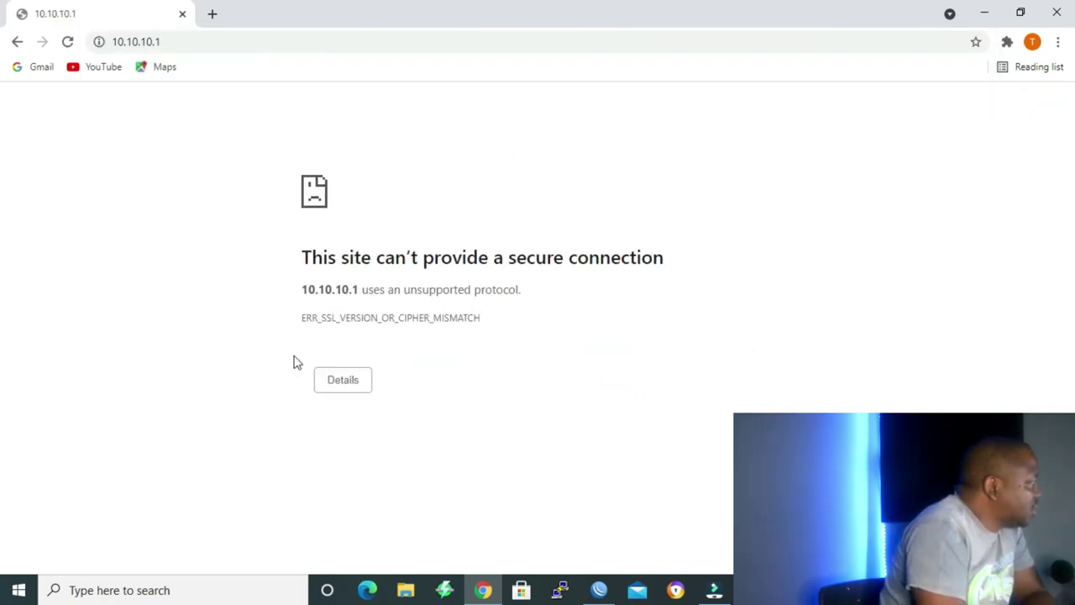
pyautogui.click(336, 387)
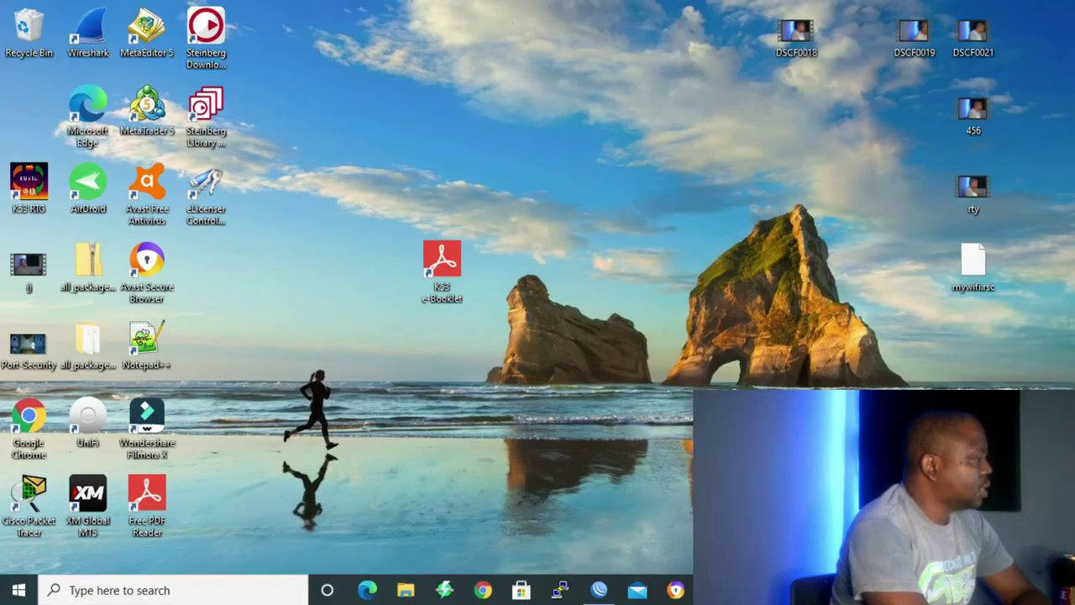
# In System > Certificates, start a new certificate named TLS-CERT with country SA.
pyautogui.click(594, 591)
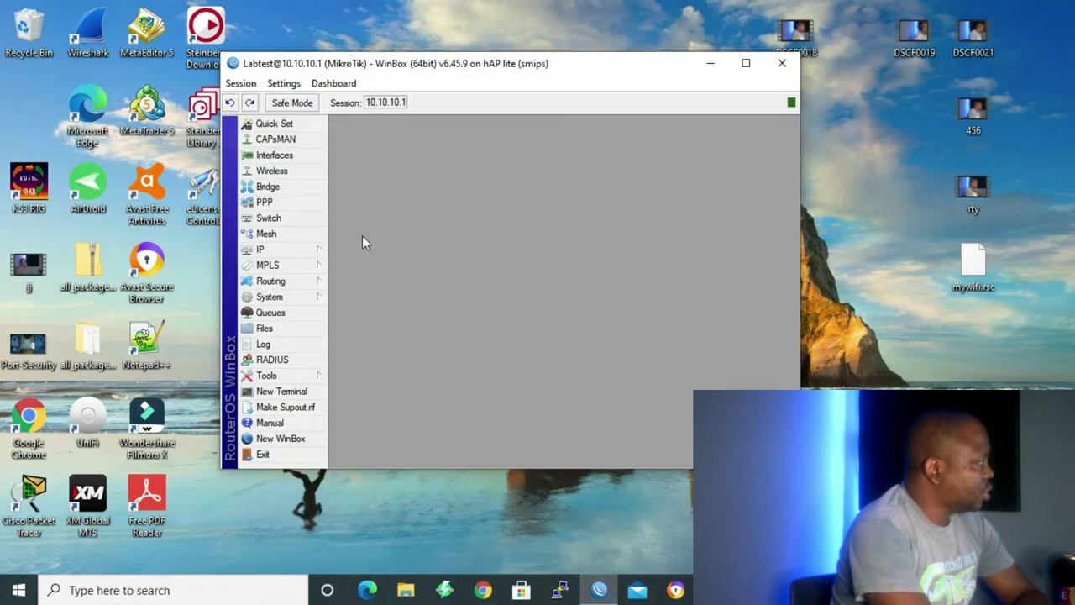
pyautogui.click(267, 298)
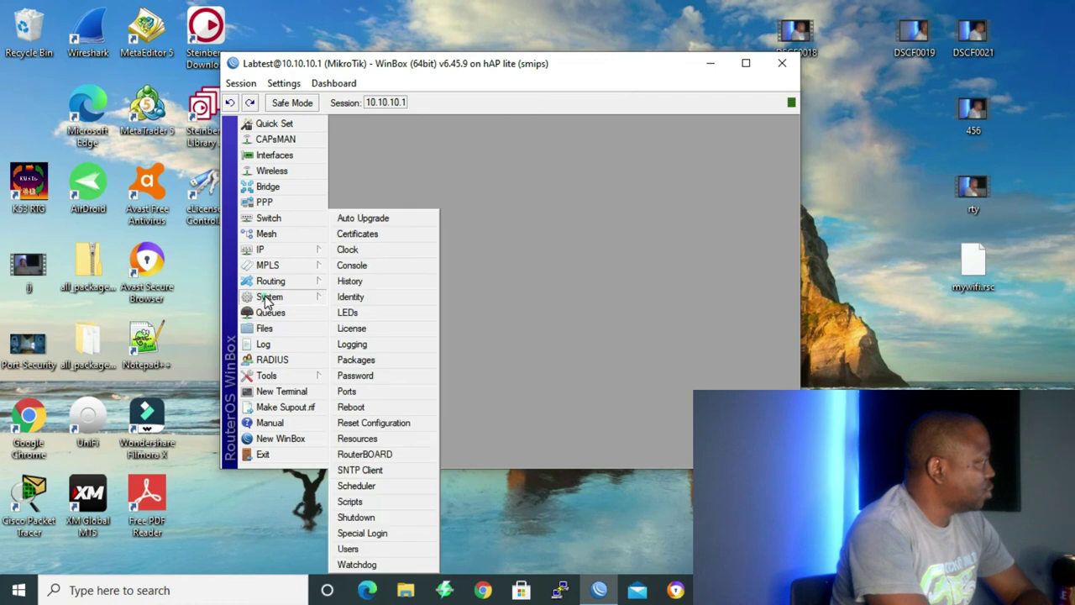
pyautogui.click(353, 233)
pyautogui.click(340, 222)
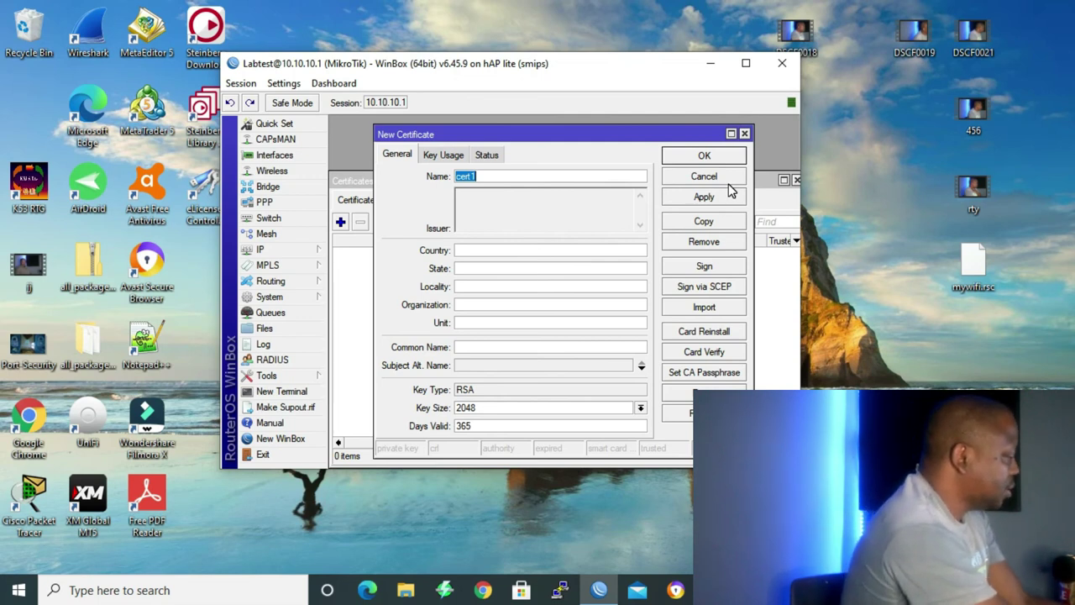
pyautogui.write('TLS-CERT')
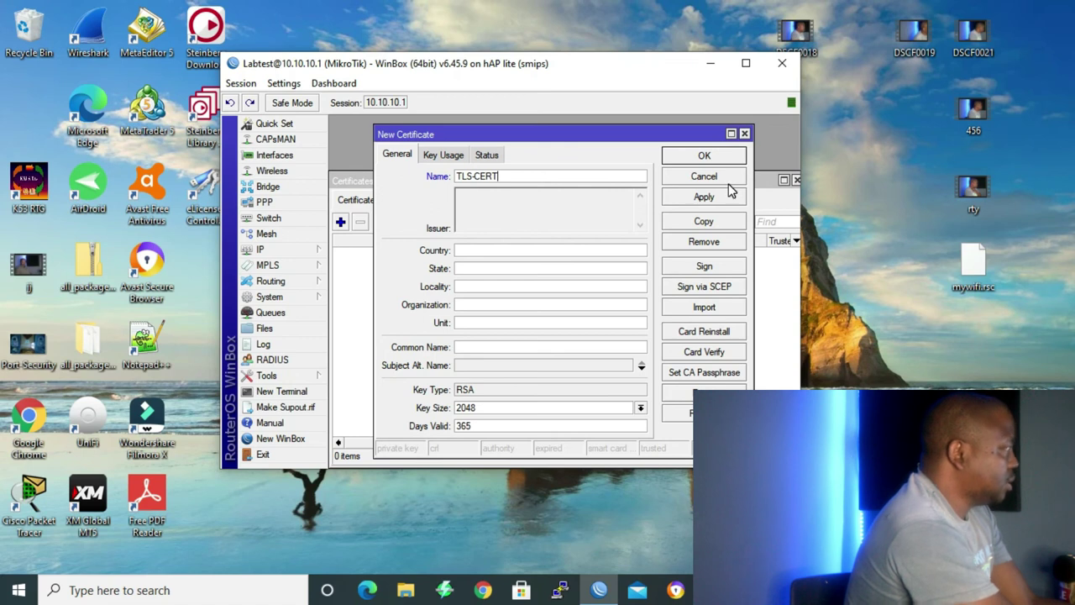
pyautogui.click(466, 249)
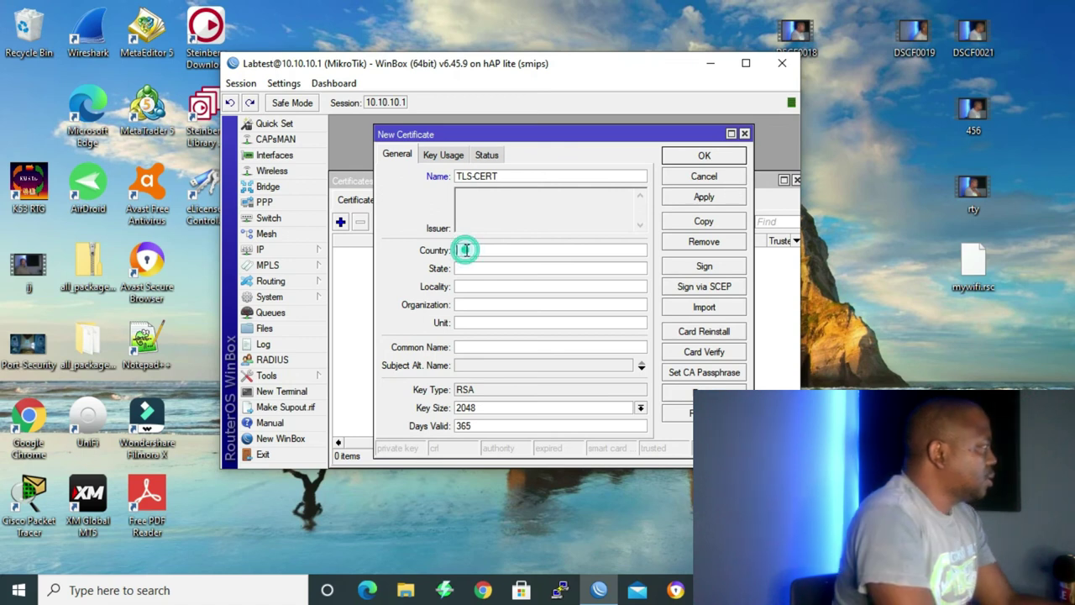
pyautogui.write('SA')
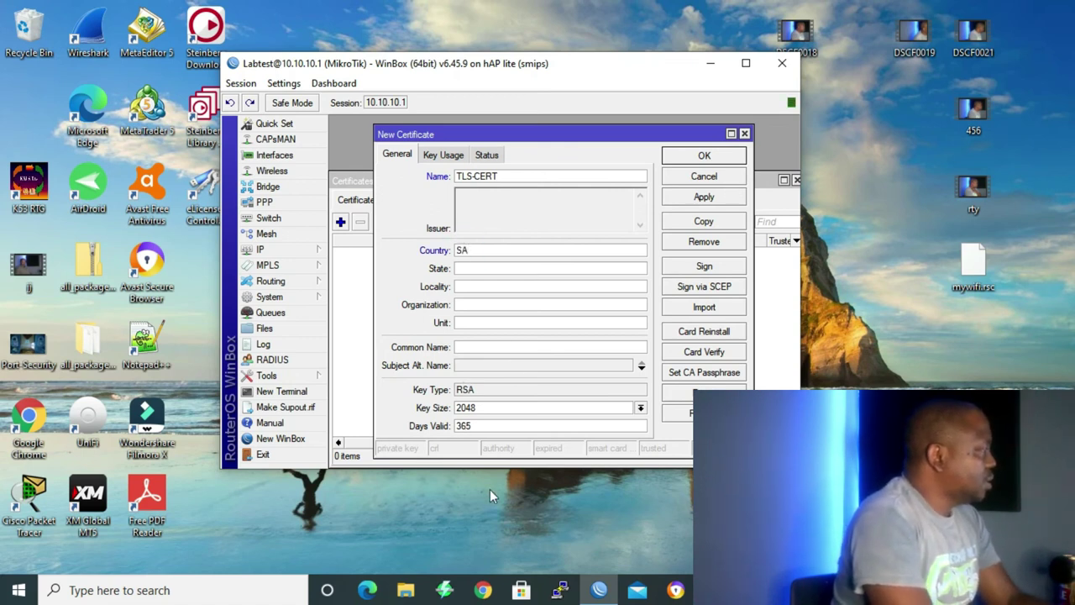
# Tick digital signature, key encipherment, crl sign, data encipherment, key cert. sign and tls server usages.
pyautogui.click(443, 156)
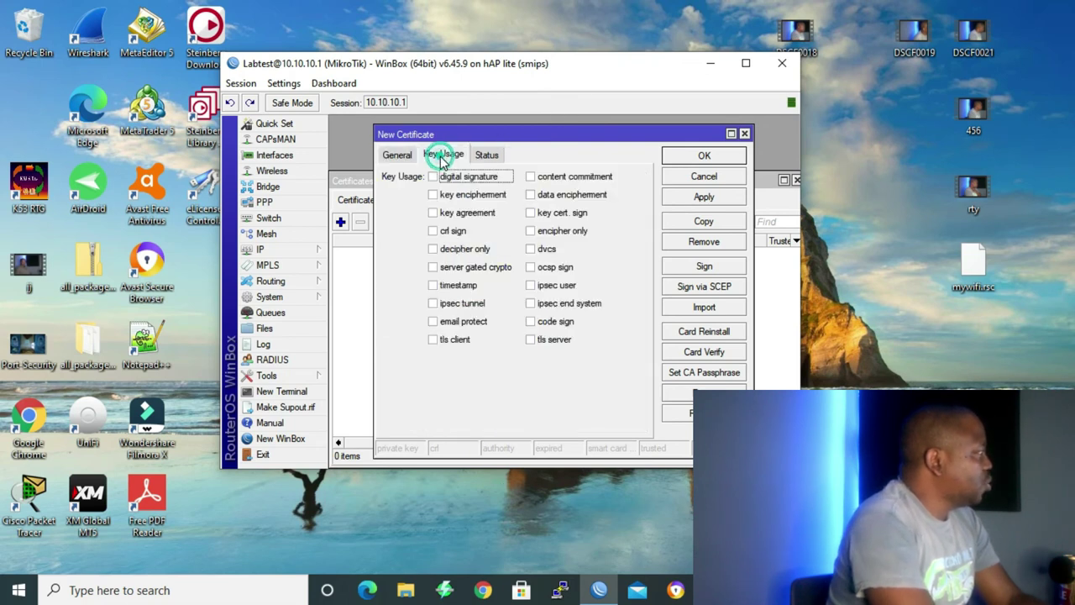
pyautogui.click(432, 177)
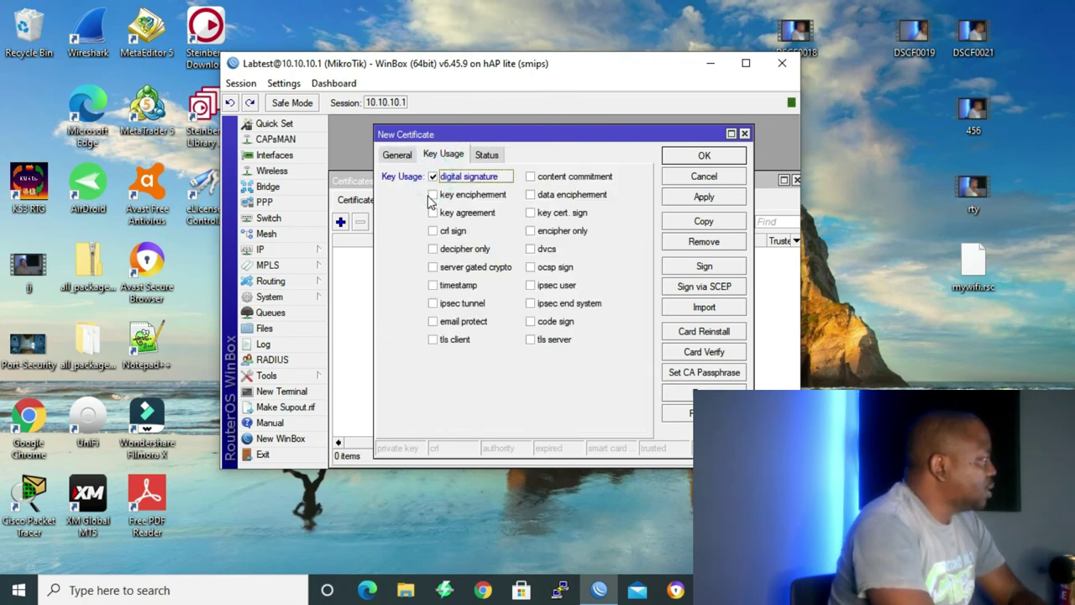
pyautogui.click(433, 195)
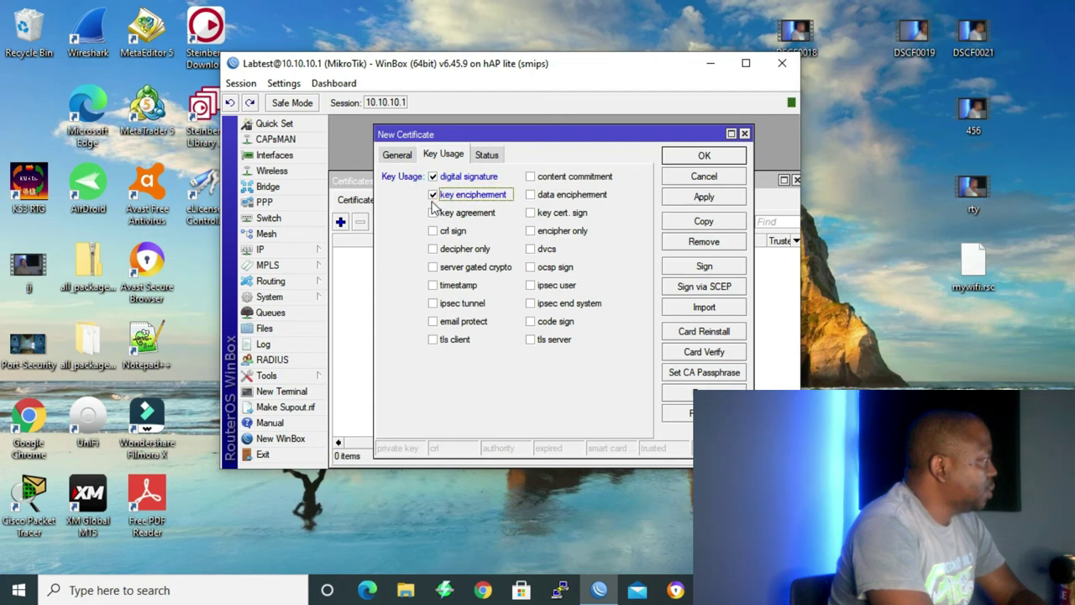
pyautogui.click(433, 231)
pyautogui.click(530, 194)
pyautogui.click(530, 213)
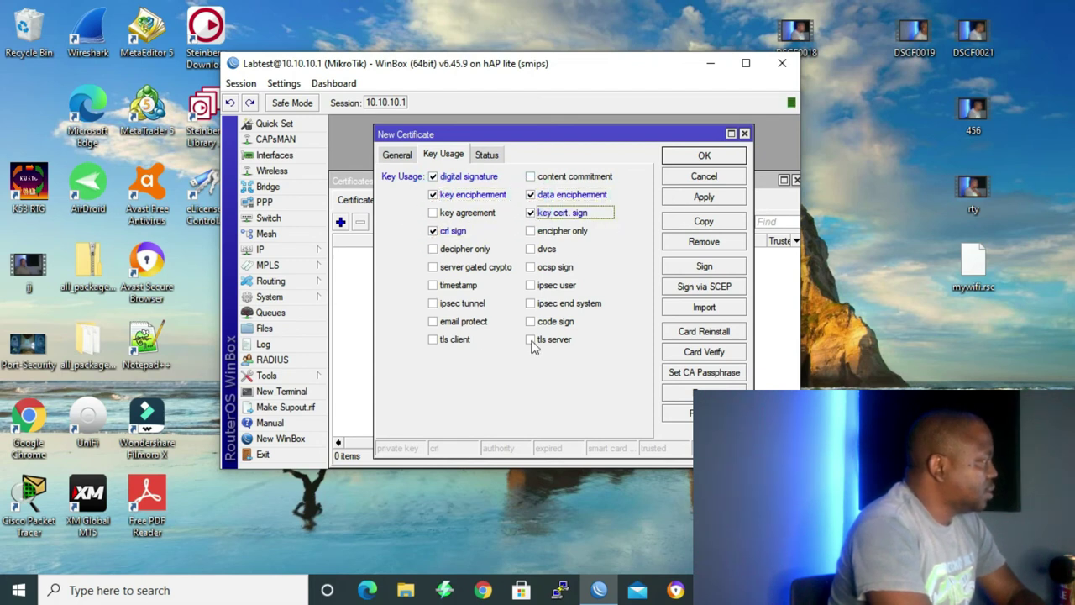
pyautogui.click(531, 341)
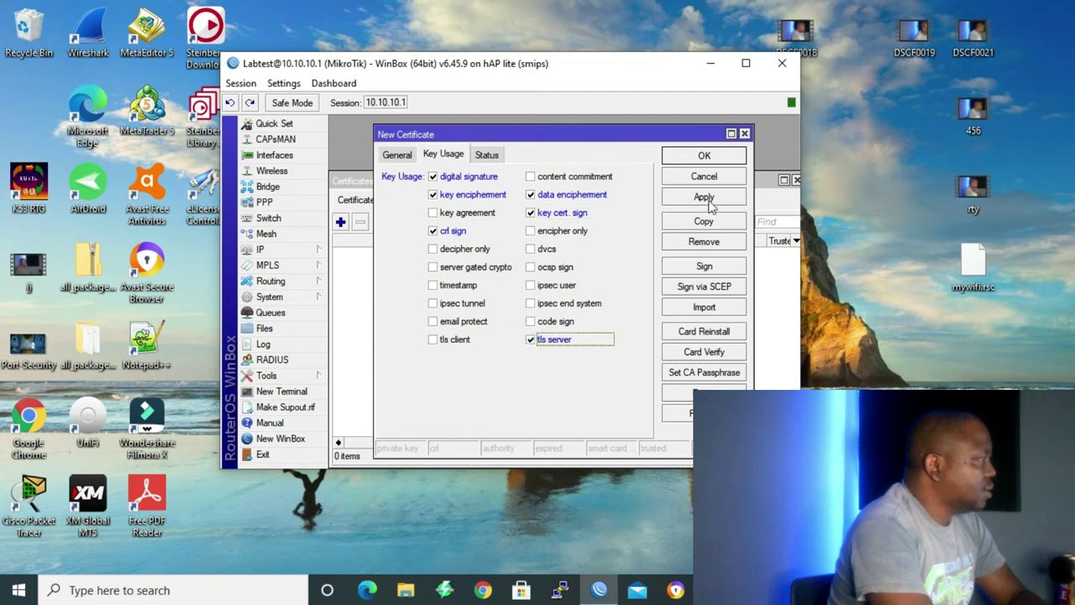
# Save TLS-CERT, self-sign it, and close the Sign window once it shows done.
pyautogui.click(704, 156)
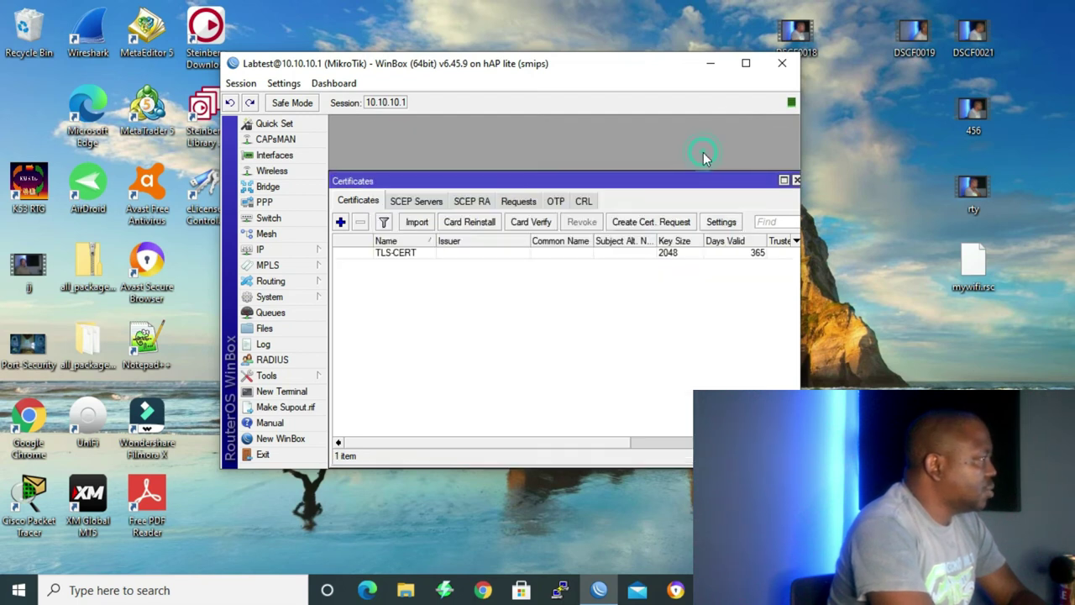
pyautogui.doubleClick(391, 254)
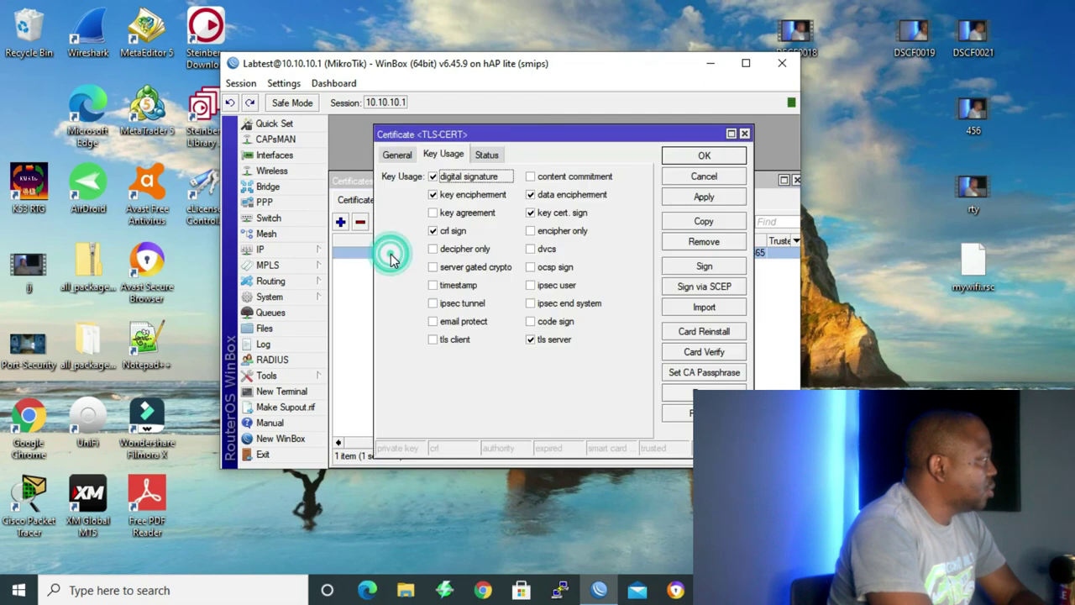
pyautogui.click(711, 266)
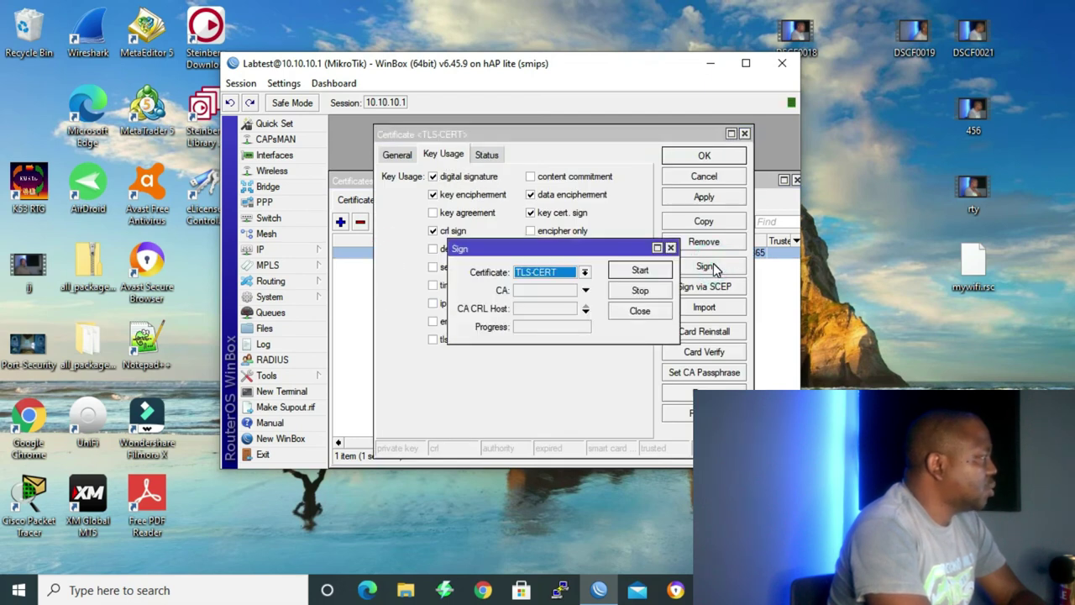
pyautogui.click(640, 273)
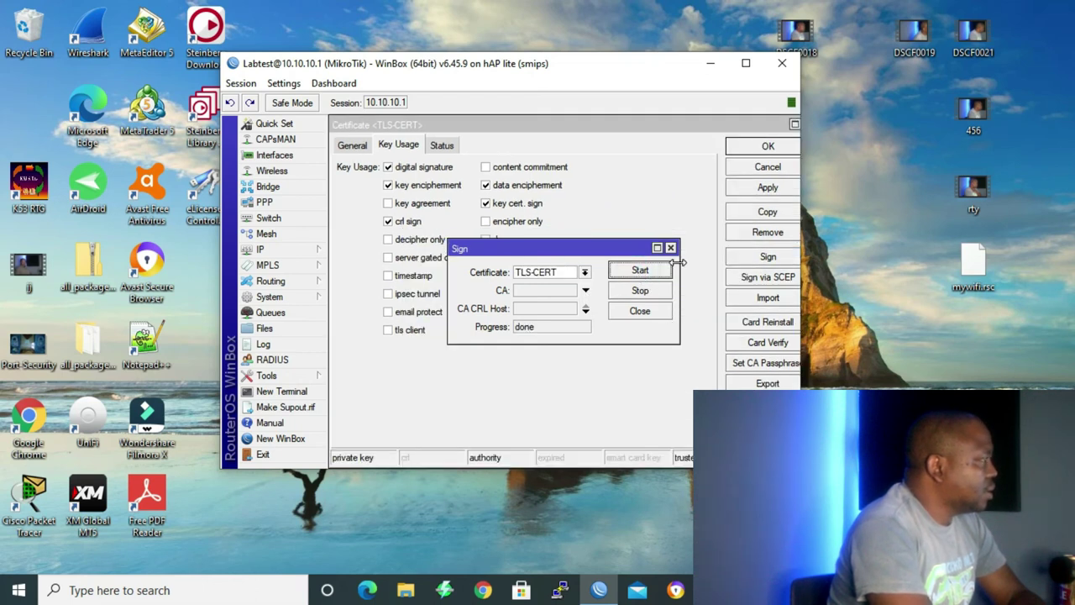
pyautogui.click(670, 249)
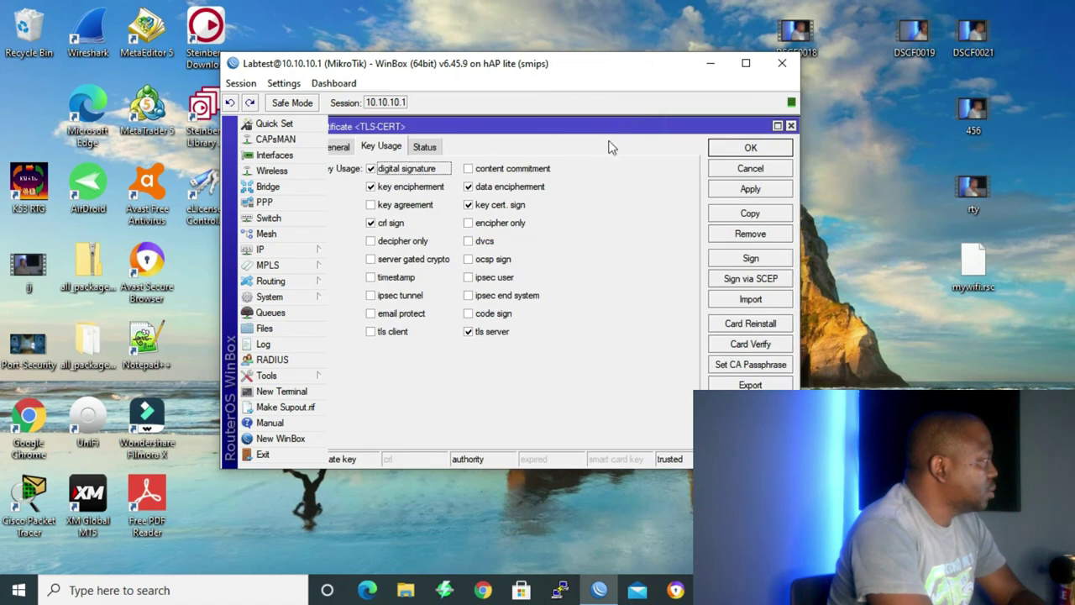
# In IP > Services, set the www-ssl service's certificate to TLS-CERT.
pyautogui.click(273, 251)
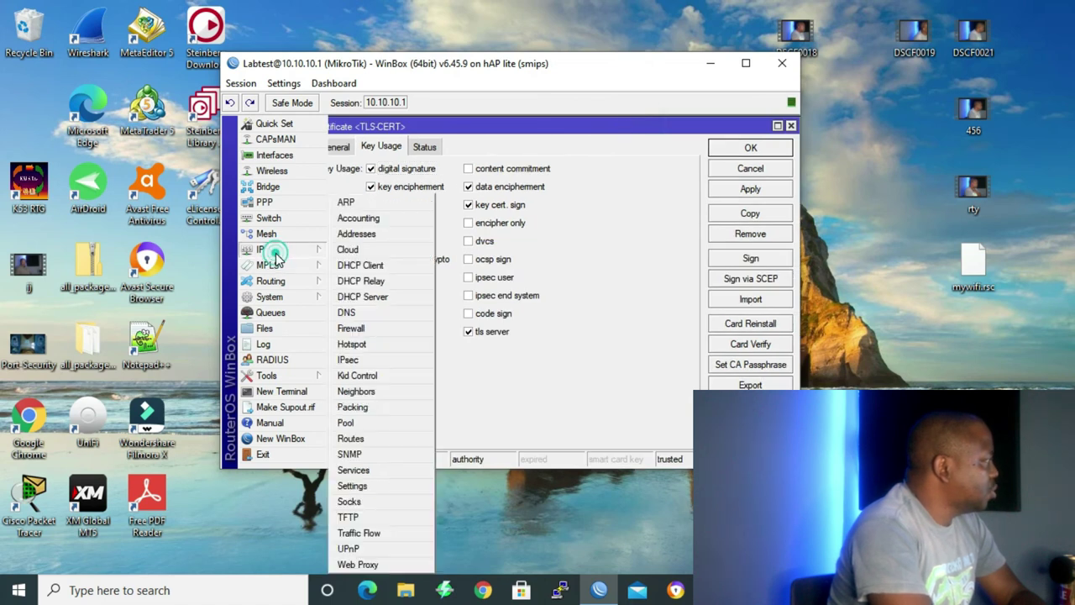
pyautogui.click(353, 468)
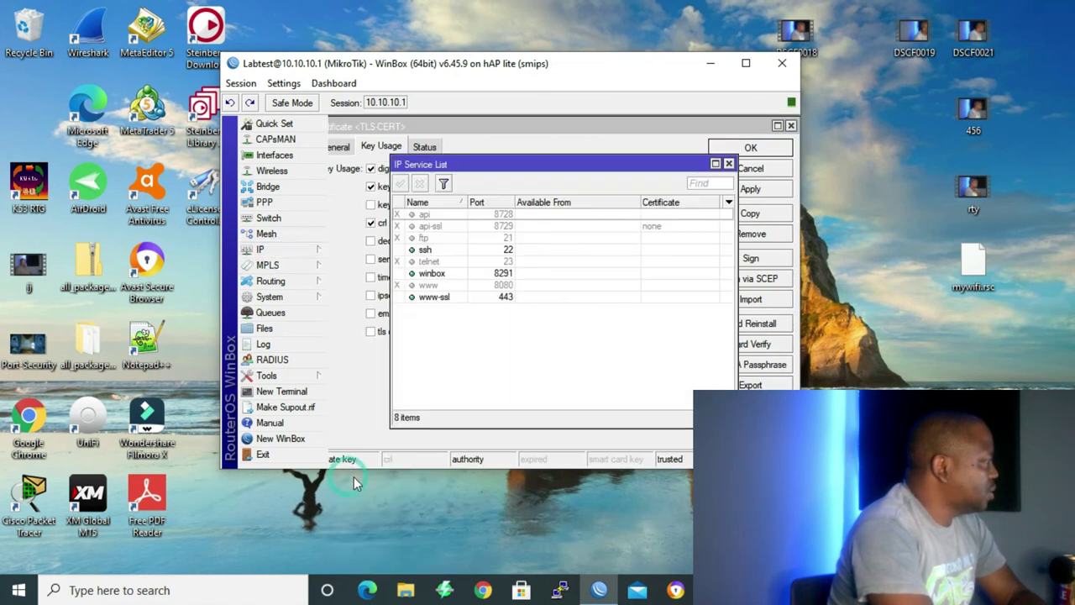
pyautogui.doubleClick(438, 299)
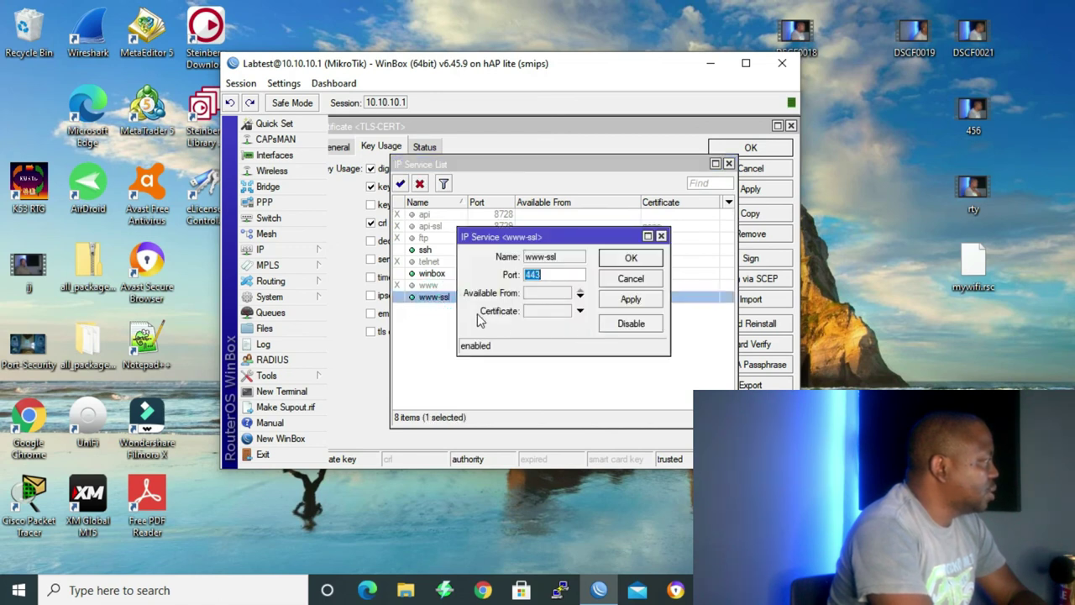
pyautogui.click(580, 312)
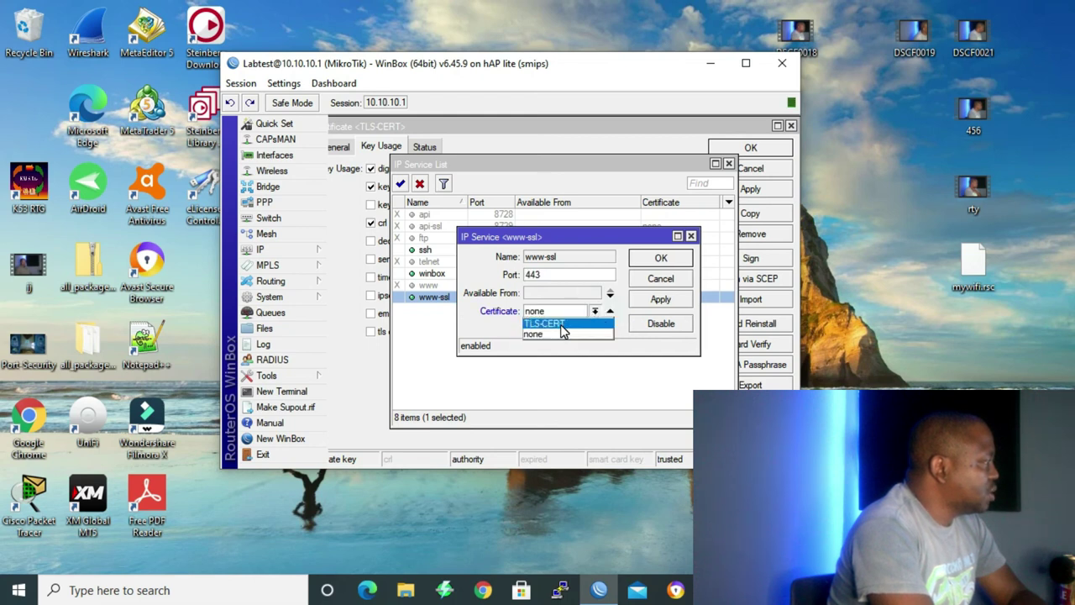
pyautogui.click(560, 324)
pyautogui.click(666, 256)
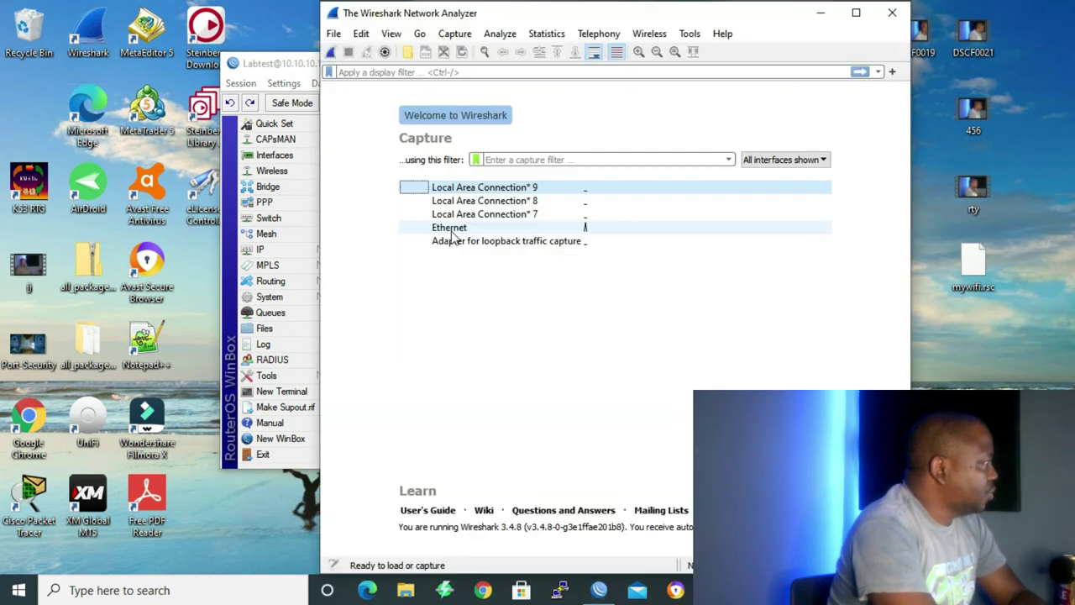
# Capture on Ethernet, then stop and restart the capture without saving the old packets.
pyautogui.doubleClick(451, 233)
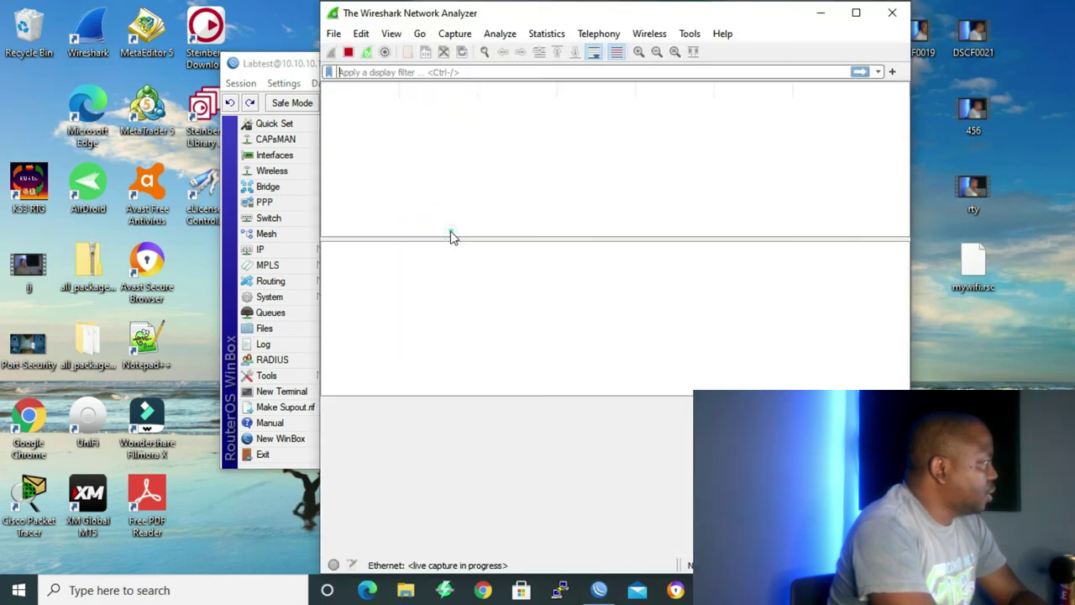
pyautogui.click(348, 51)
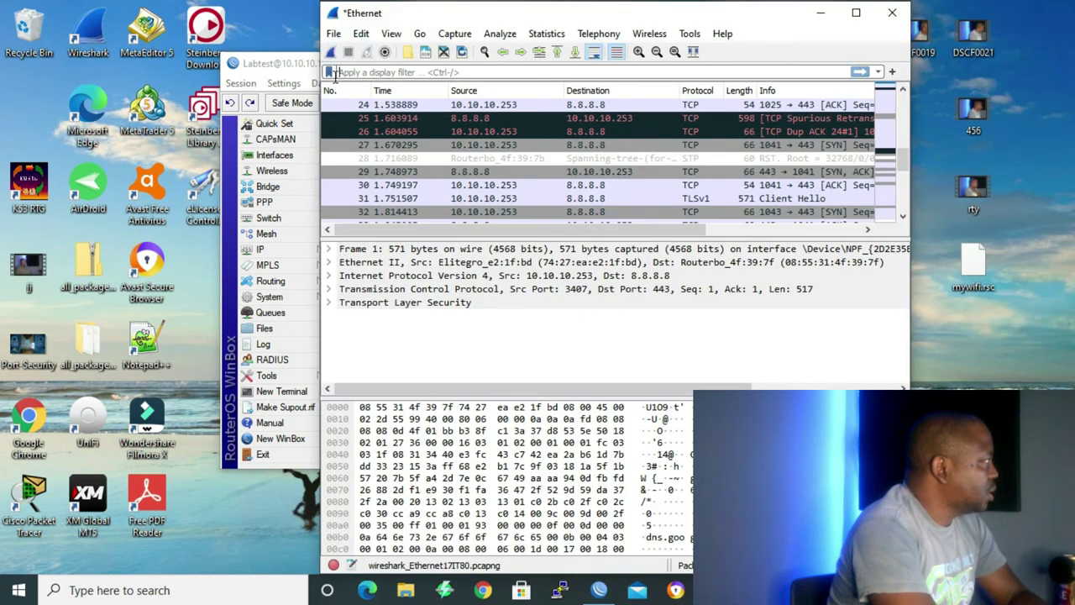
pyautogui.click(330, 53)
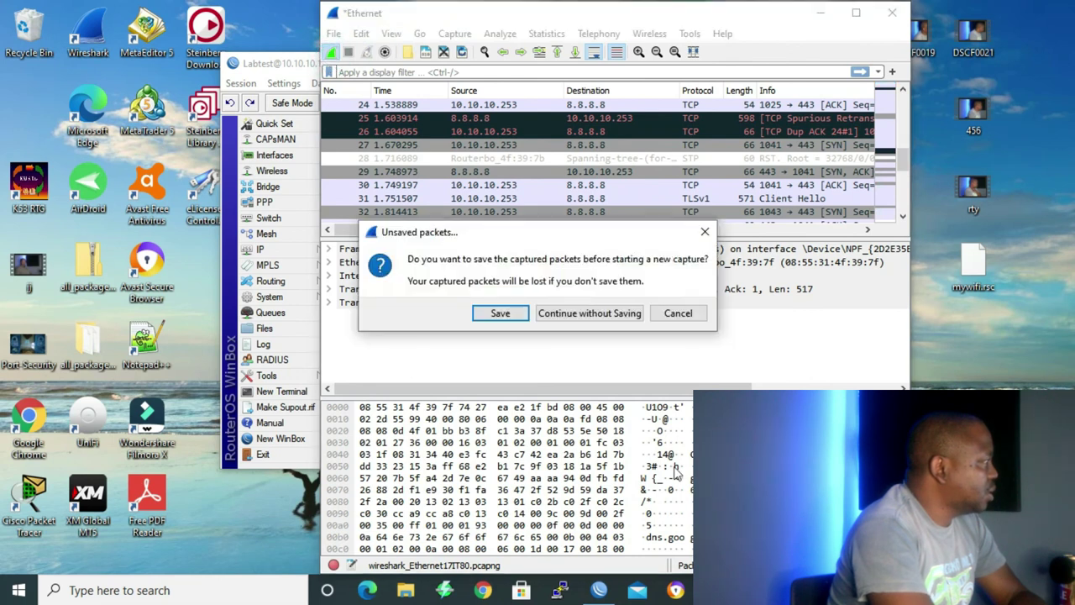
pyautogui.click(589, 313)
pyautogui.click(483, 591)
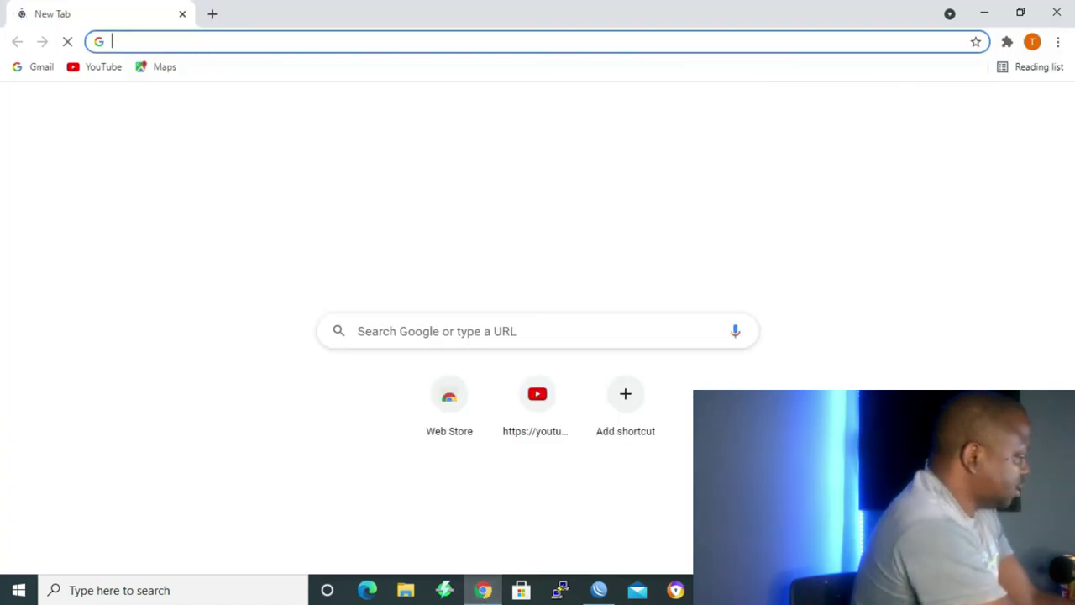
pyautogui.write('https:')
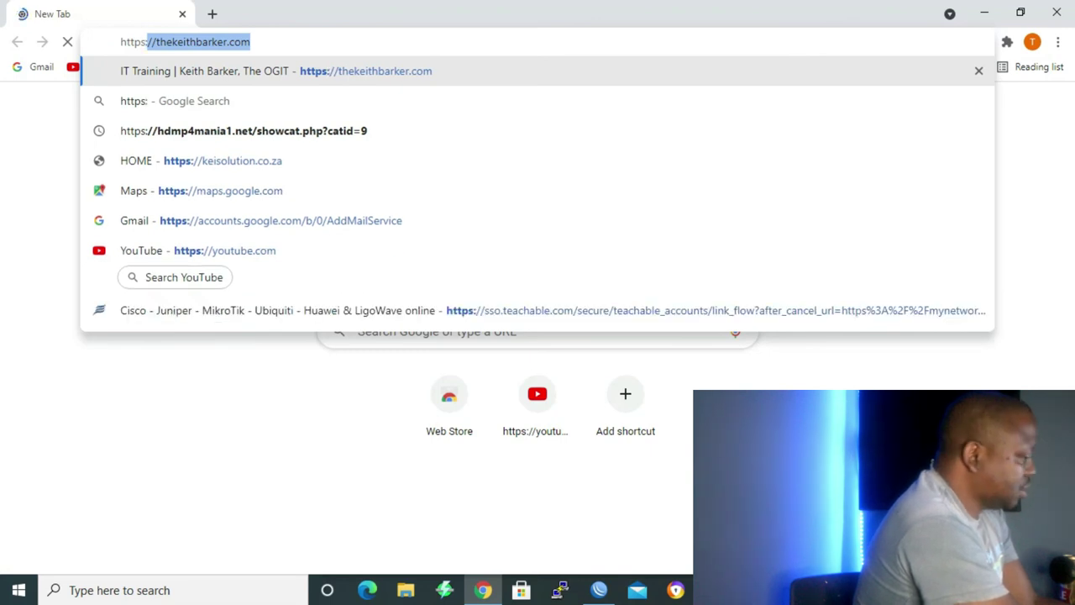
pyautogui.write('//')
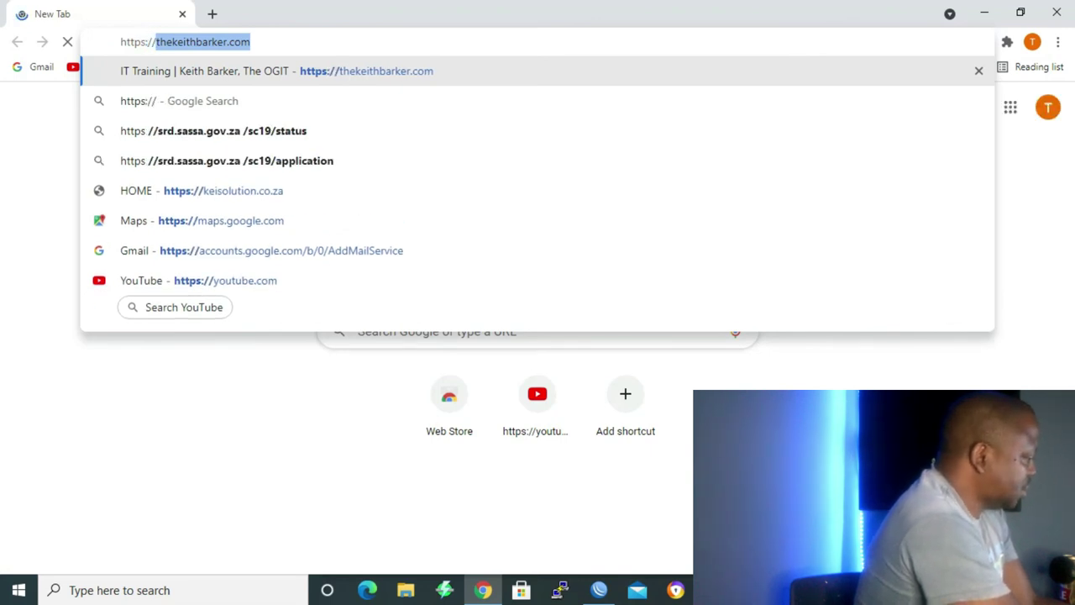
pyautogui.write('10.1')
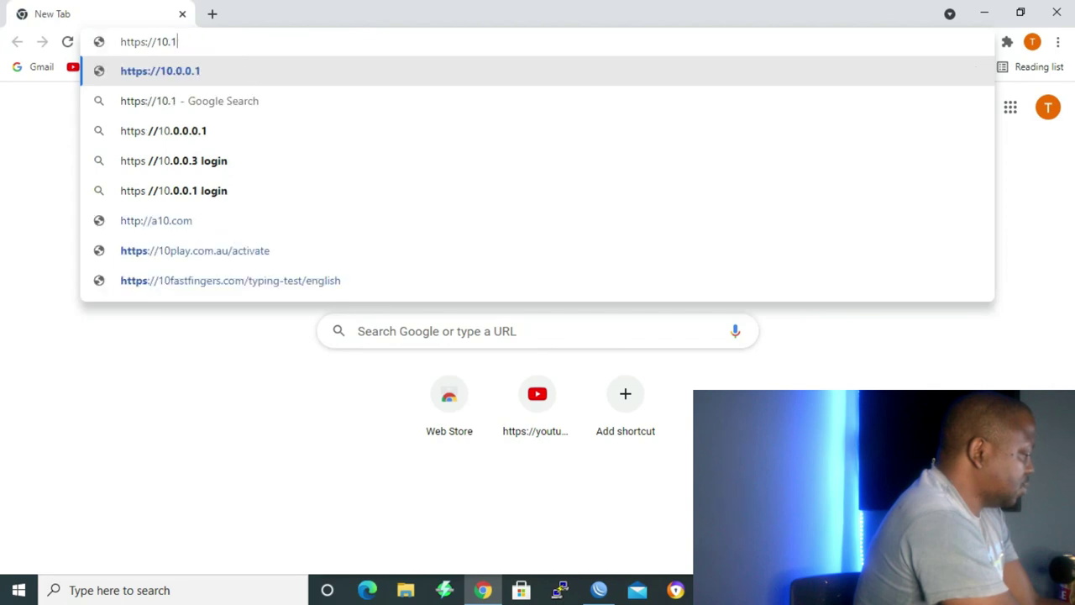
pyautogui.write('0.10')
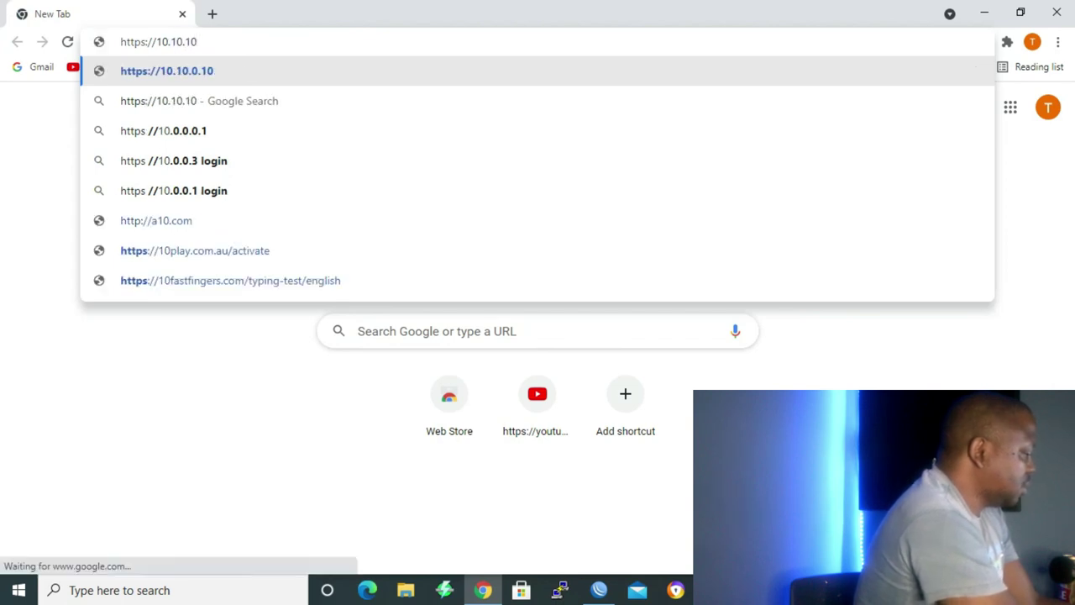
pyautogui.write('.1')
pyautogui.press('Return')
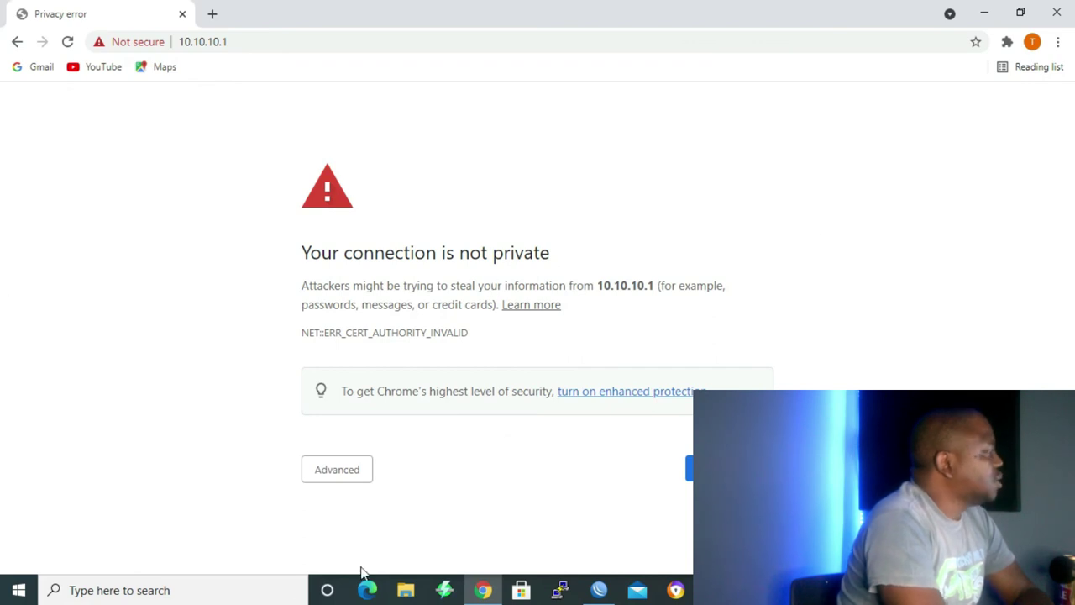
pyautogui.click(334, 475)
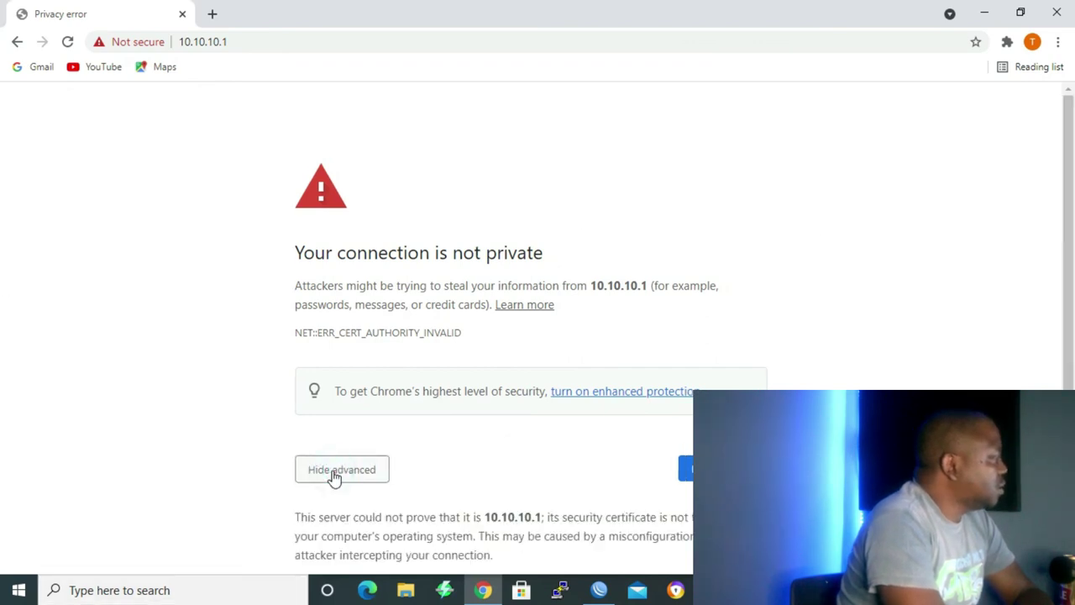
pyautogui.scroll(-1, 336, 483)
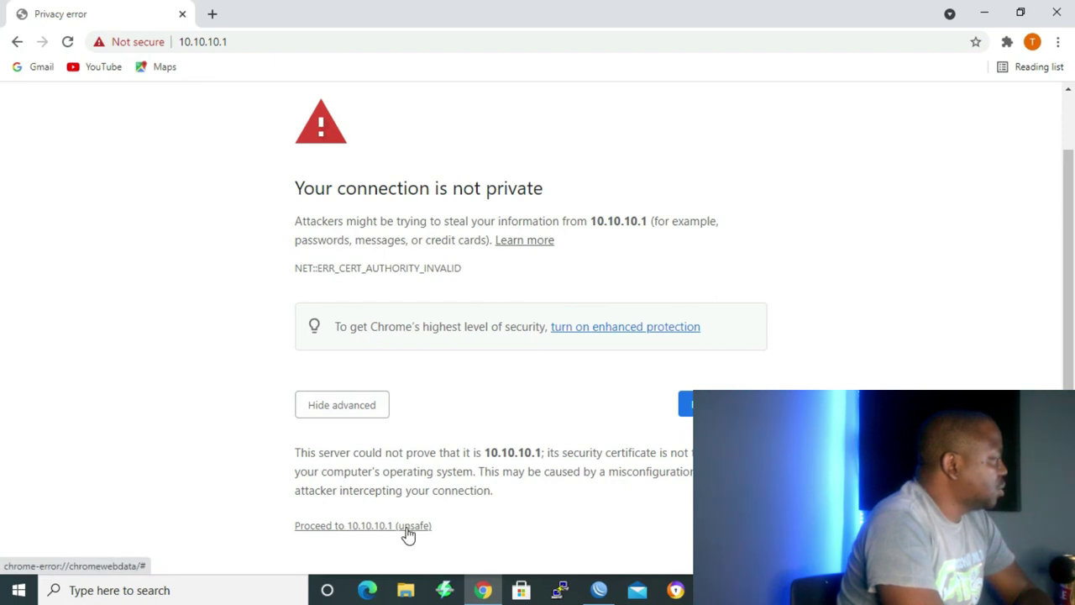
# Proceed to the untrusted 10.10.10.1 site and log in to WebFig with the router password.
pyautogui.click(348, 526)
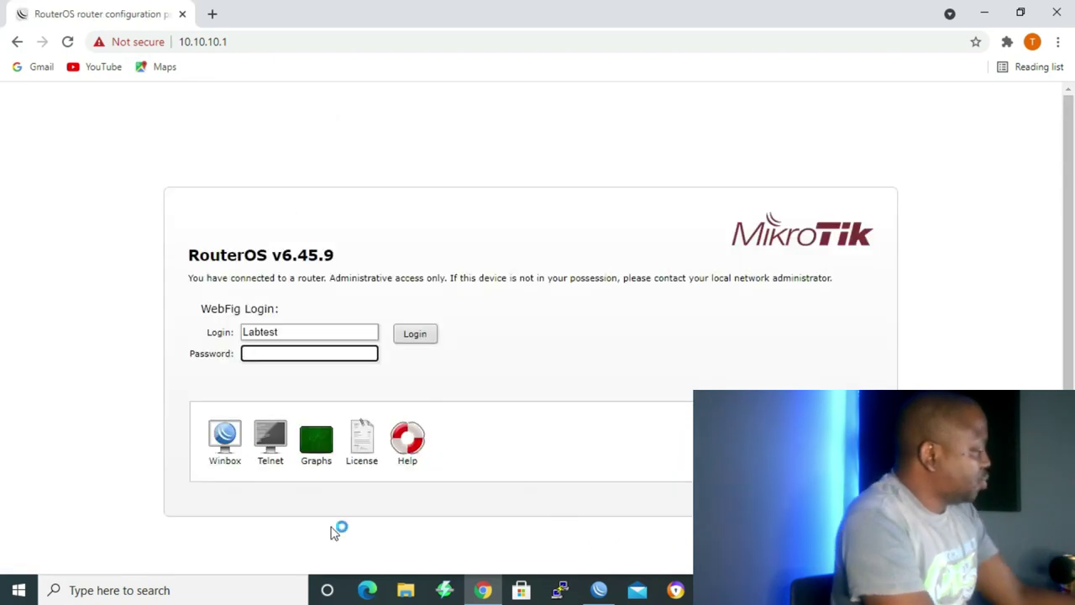
pyautogui.write('••••••')
pyautogui.click(419, 333)
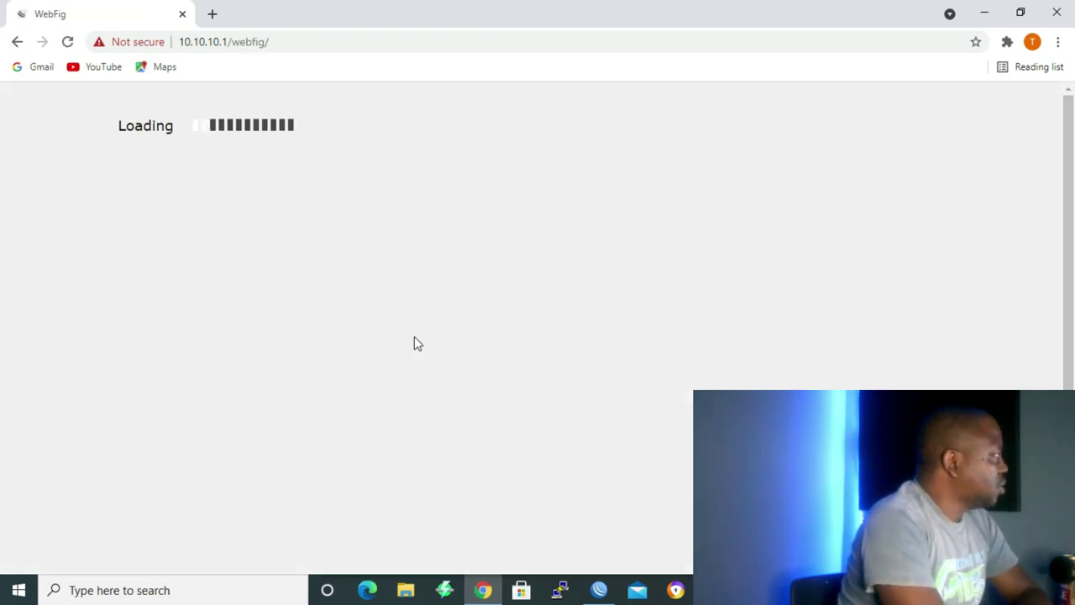